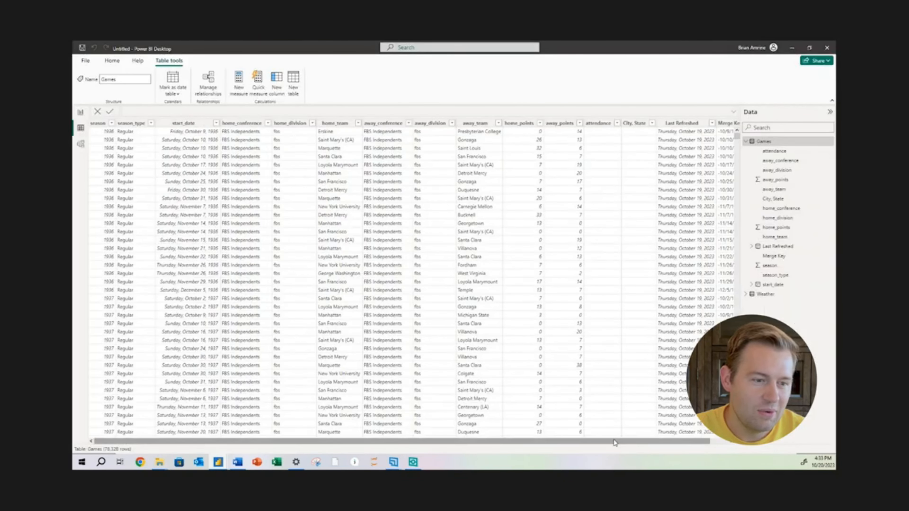
Create a relationship between the Games and Weather tables on their Merge Key columns
{"action": "left_click_drag", "start_coordinate": [618, 441], "coordinate": [649, 448]}
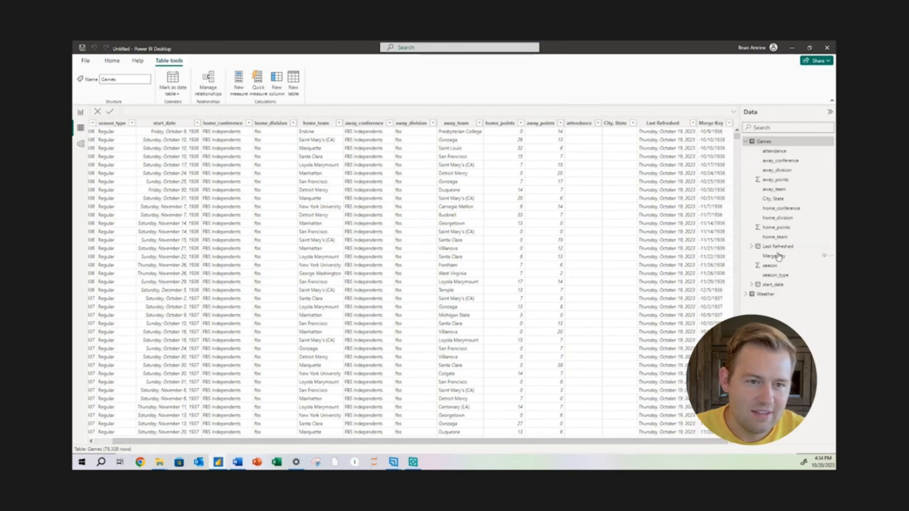
{"action": "left_click", "coordinate": [765, 293]}
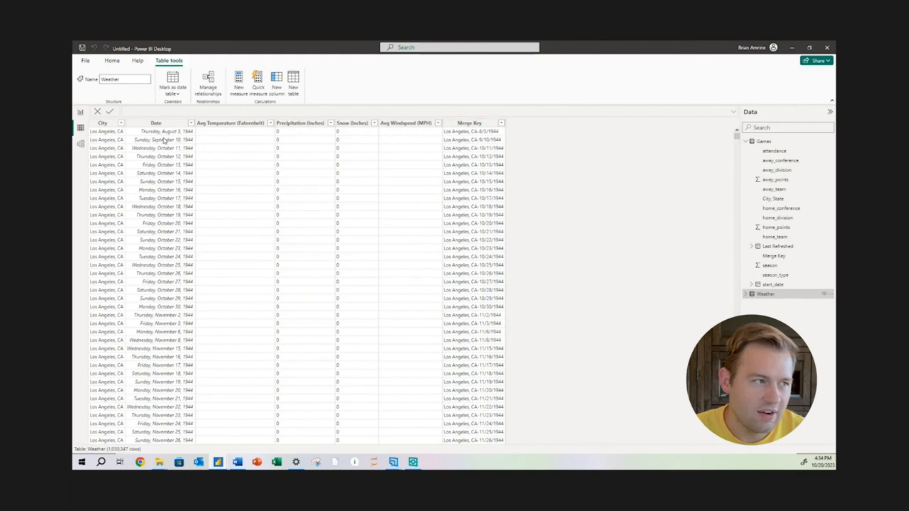
{"action": "left_click", "coordinate": [81, 144]}
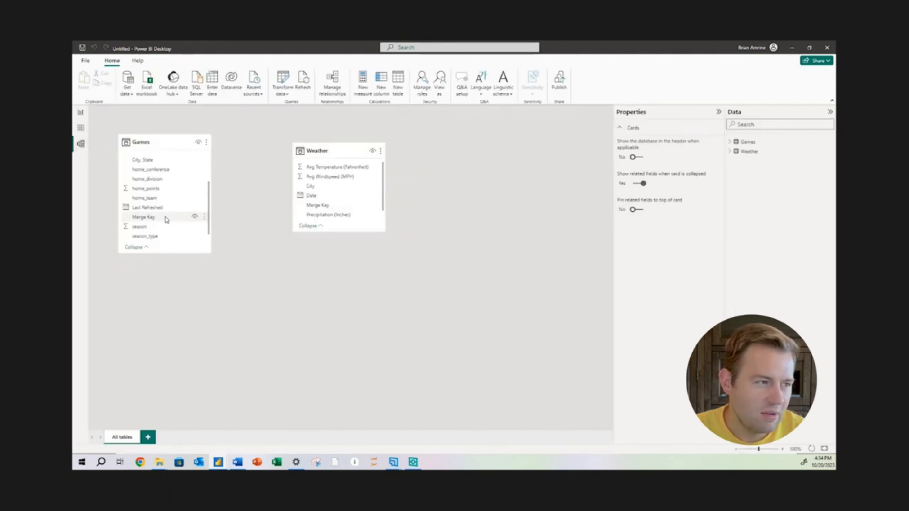
{"action": "left_click_drag", "start_coordinate": [165, 218], "coordinate": [316, 207]}
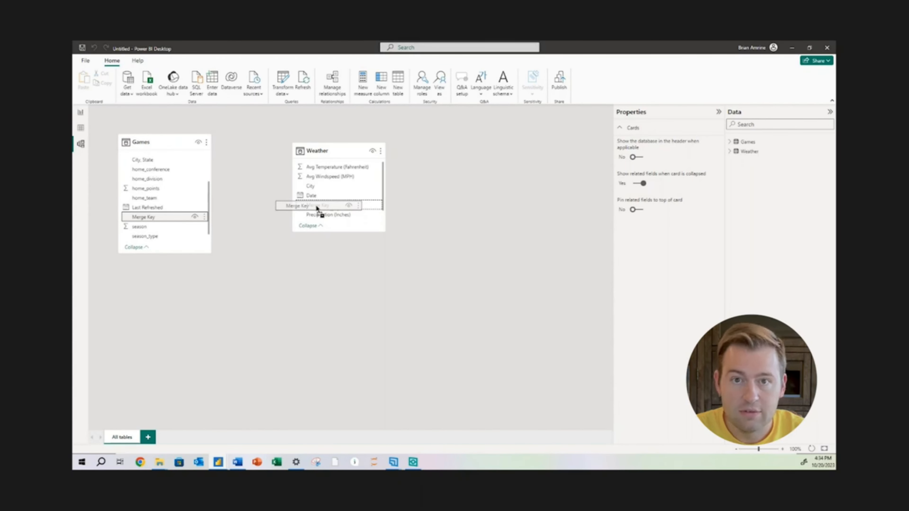
{"action": "left_click_drag", "start_coordinate": [316, 206], "coordinate": [316, 208]}
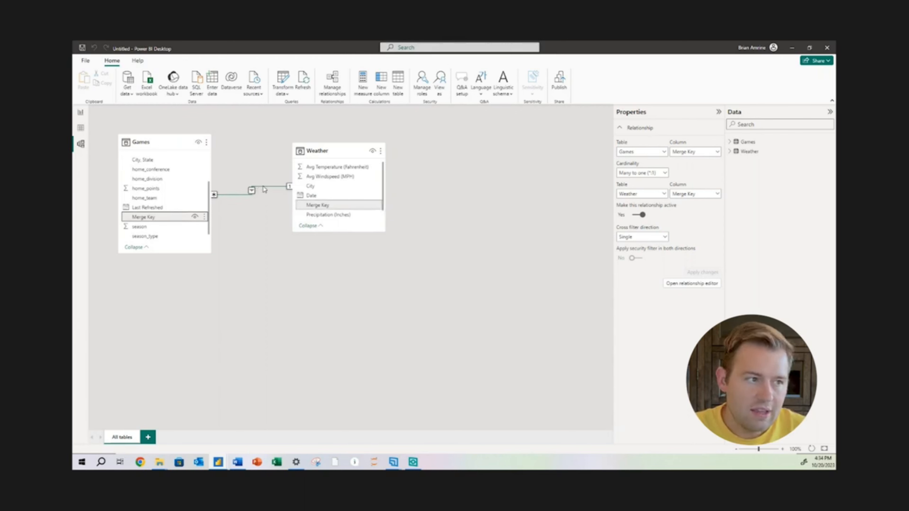
Set the cross filter direction of the Games–Weather relationship to Both
{"action": "double_click", "coordinate": [264, 190]}
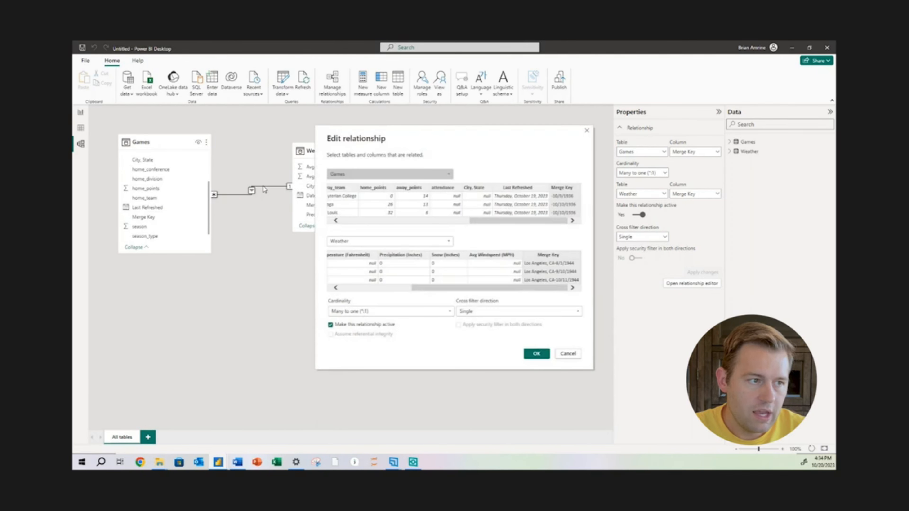
{"action": "left_click", "coordinate": [527, 188]}
{"action": "left_click", "coordinate": [567, 188]}
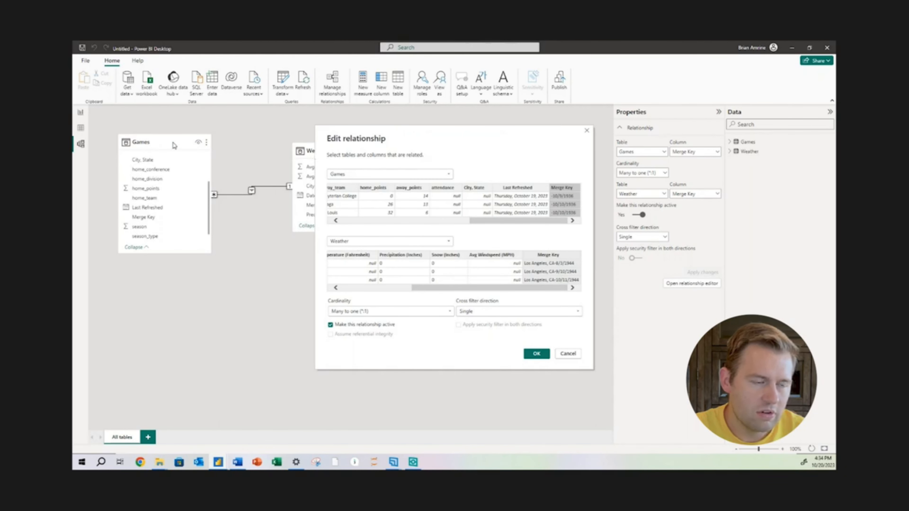
{"action": "left_click", "coordinate": [487, 317]}
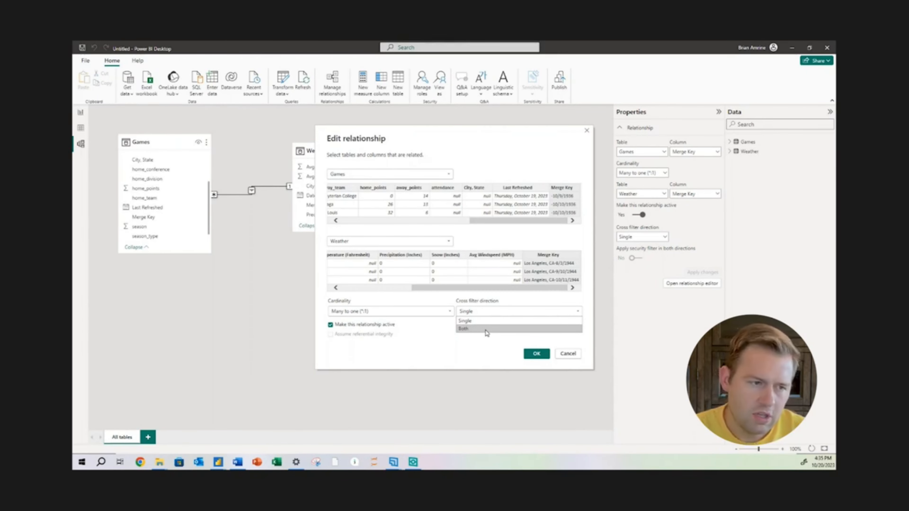
{"action": "left_click", "coordinate": [486, 331]}
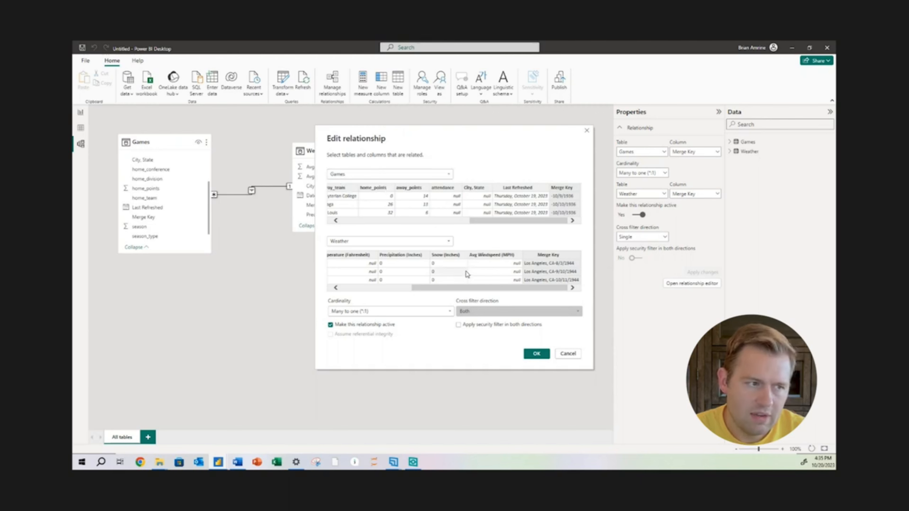
{"action": "left_click", "coordinate": [536, 353]}
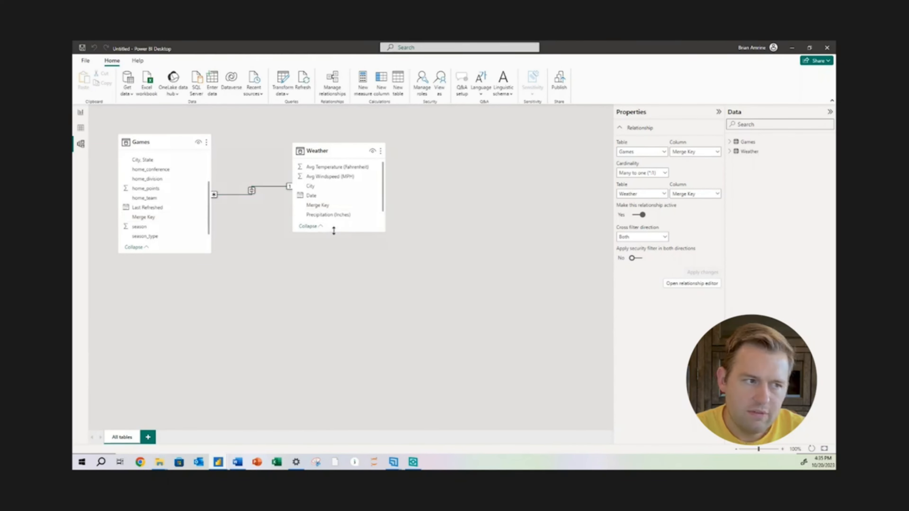
Enlarge the Games and Weather cards in the model diagram to show all their fields at matching bottom edges
{"action": "left_click_drag", "start_coordinate": [333, 231], "coordinate": [335, 251]}
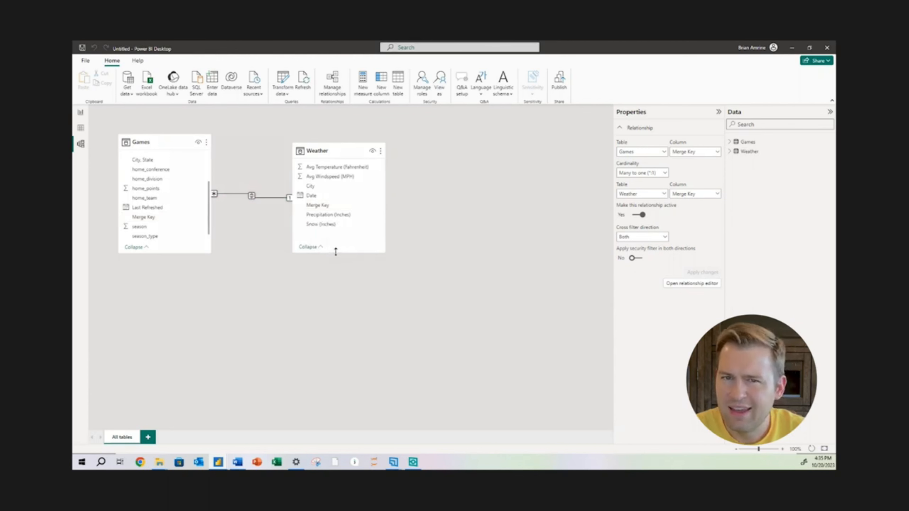
{"action": "left_click_drag", "start_coordinate": [336, 252], "coordinate": [336, 289]}
{"action": "left_click_drag", "start_coordinate": [193, 253], "coordinate": [191, 319]}
{"action": "left_click_drag", "start_coordinate": [344, 291], "coordinate": [340, 319]}
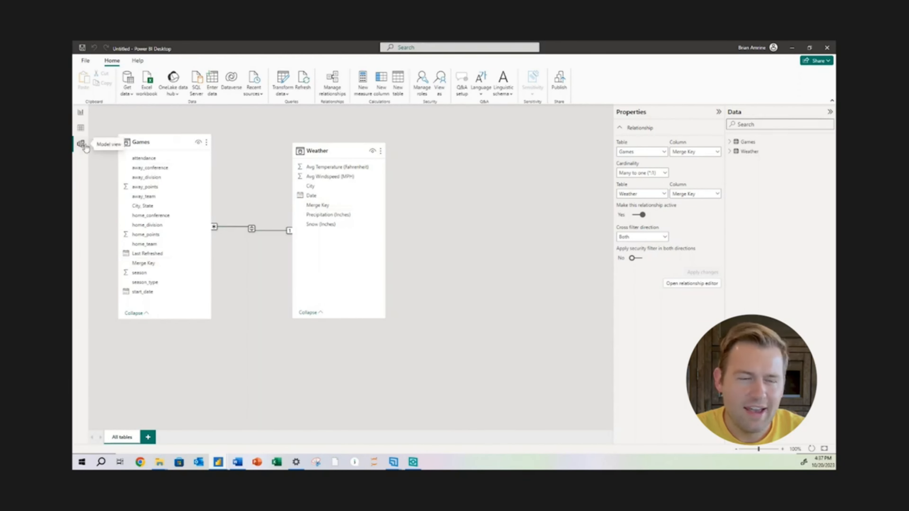
In the report view, format the Last Refreshed column of the Games table as 3/14/2001 (m/d/yyyy)
{"action": "left_click", "coordinate": [79, 114]}
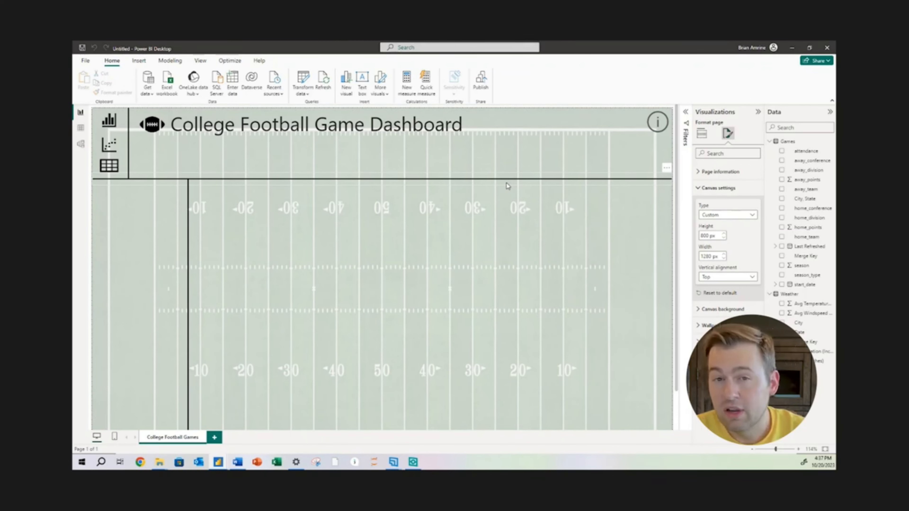
{"action": "left_click", "coordinate": [807, 286]}
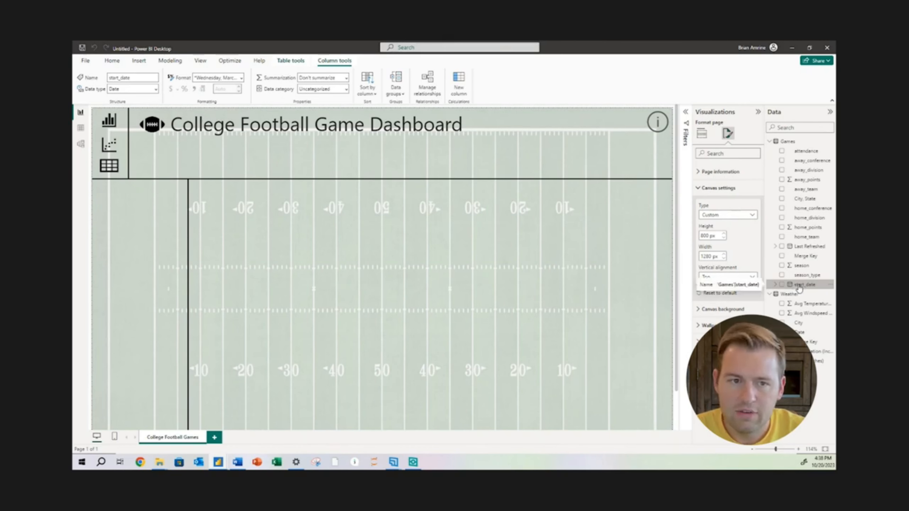
{"action": "left_click", "coordinate": [801, 248]}
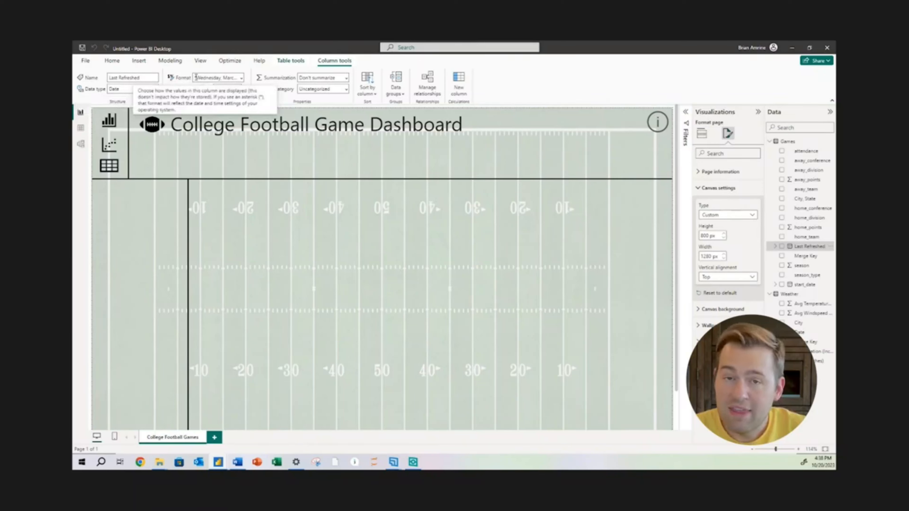
{"action": "left_click", "coordinate": [241, 82]}
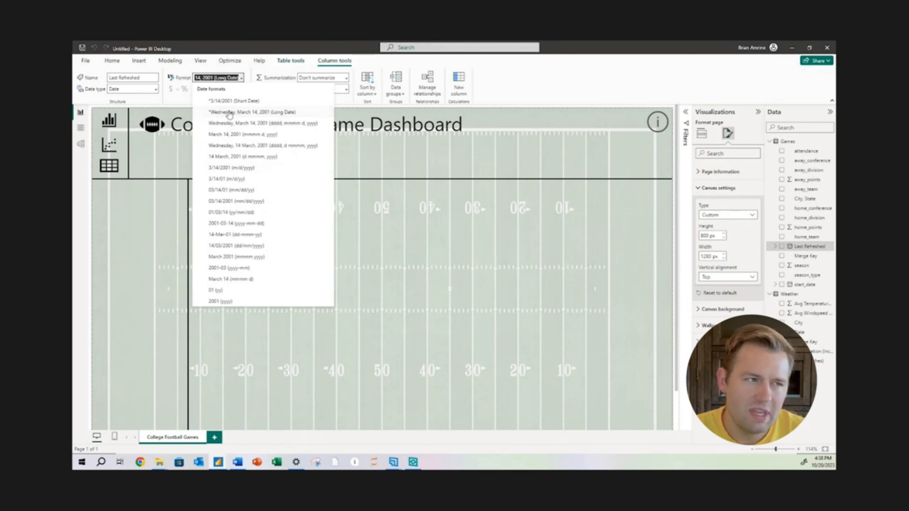
{"action": "left_click", "coordinate": [234, 172]}
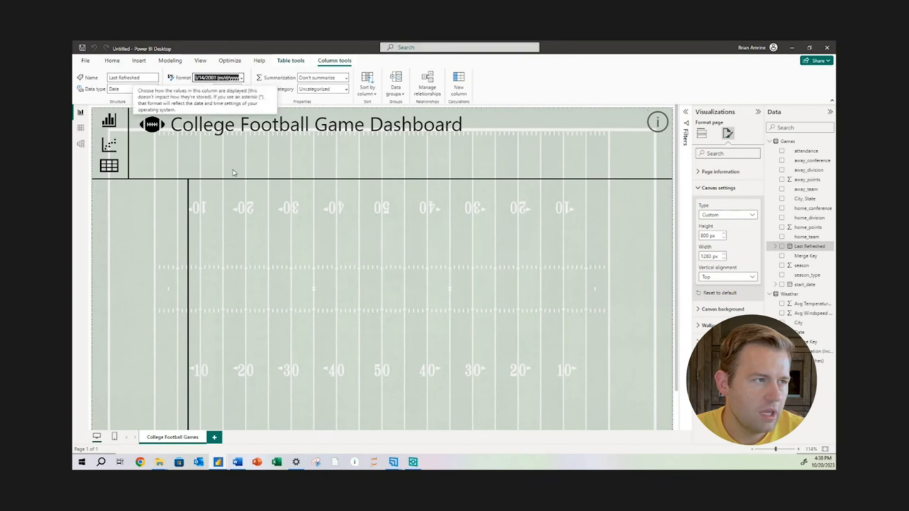
Format the start_date column of the Games table as 03/14/2001 (mm/dd/yyyy)
{"action": "left_click", "coordinate": [806, 285]}
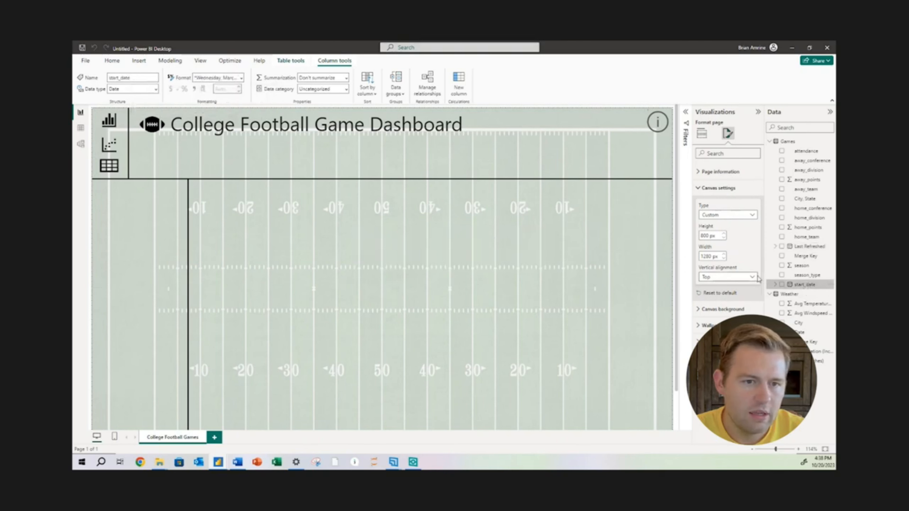
{"action": "left_click", "coordinate": [241, 78]}
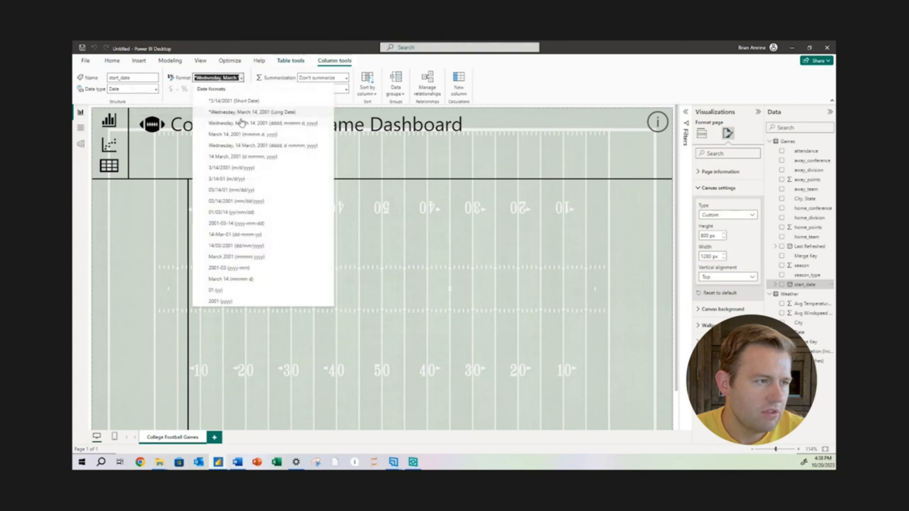
{"action": "left_click", "coordinate": [265, 202]}
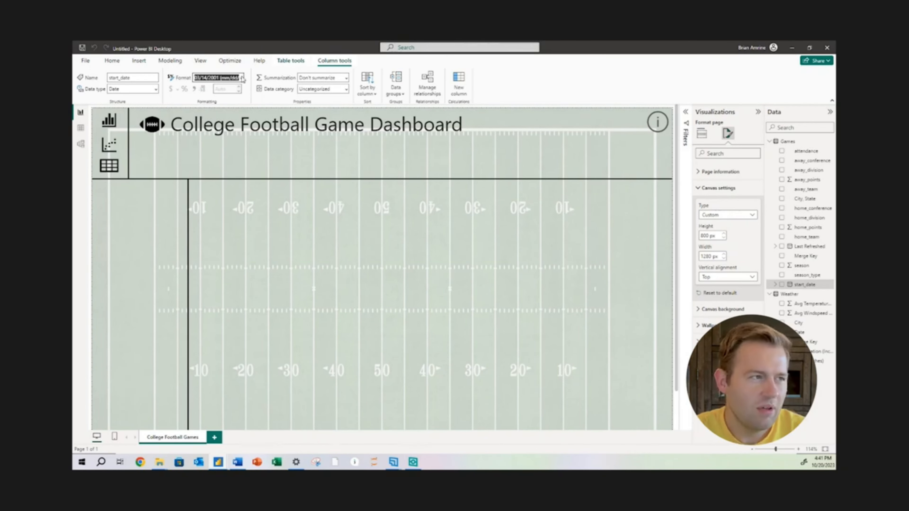
Create a calculated table with the formula Home Games = Games and check its fields
{"action": "left_click", "coordinate": [169, 61]}
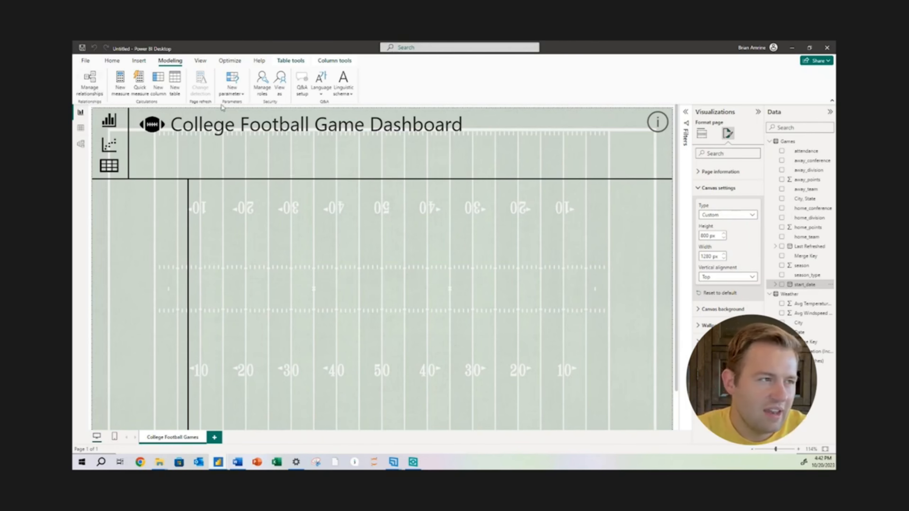
{"action": "left_click", "coordinate": [176, 86]}
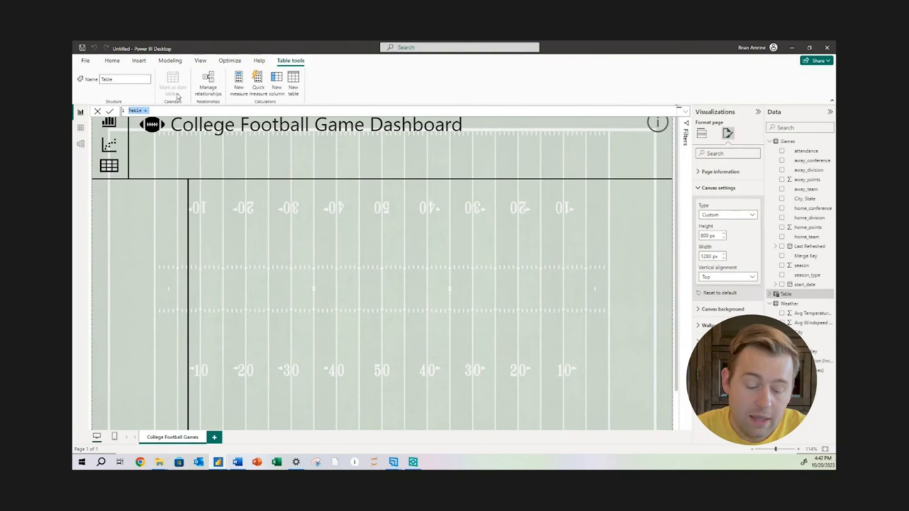
{"action": "type", "text": "Hom"}
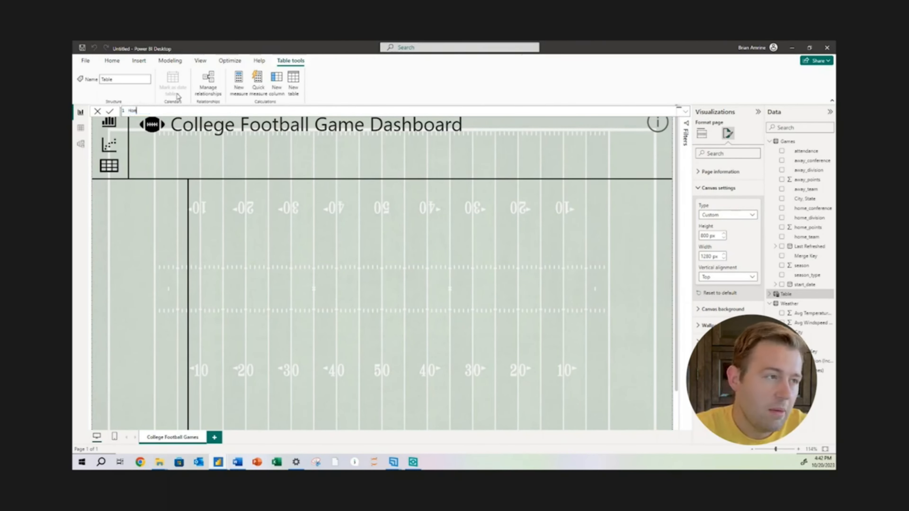
{"action": "type", "text": "e Games ="}
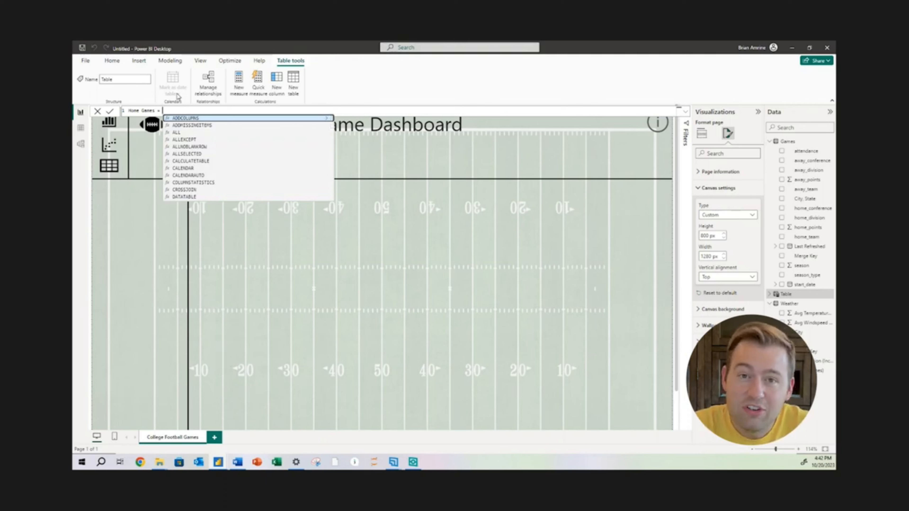
{"action": "type", "text": "gam"}
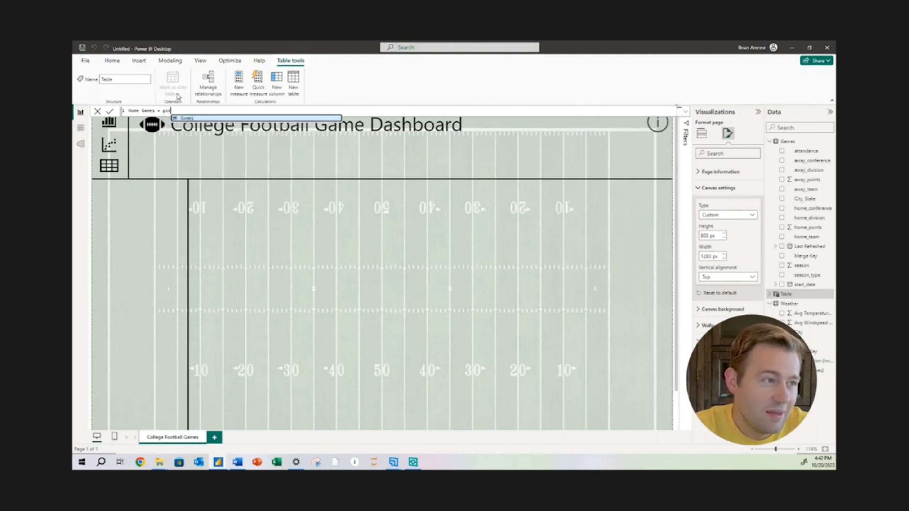
{"action": "left_click", "coordinate": [188, 118]}
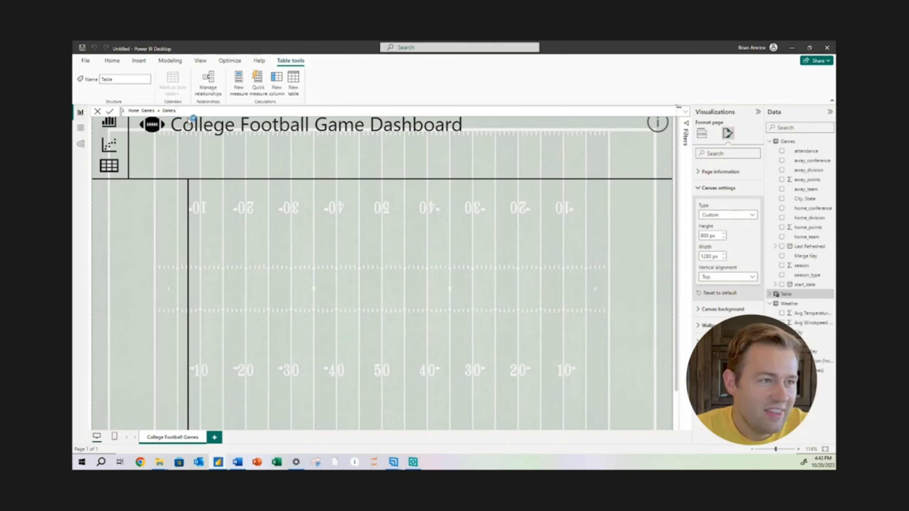
{"action": "key", "text": "Return"}
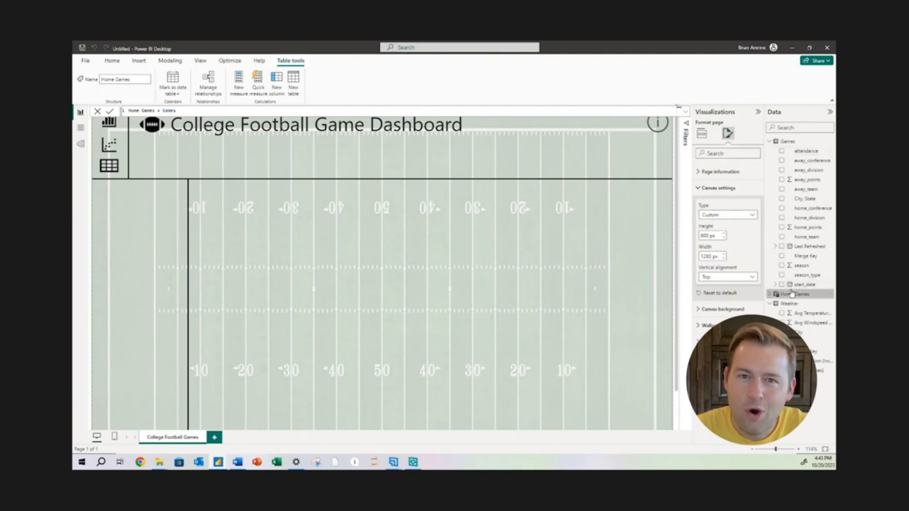
{"action": "left_click", "coordinate": [768, 295]}
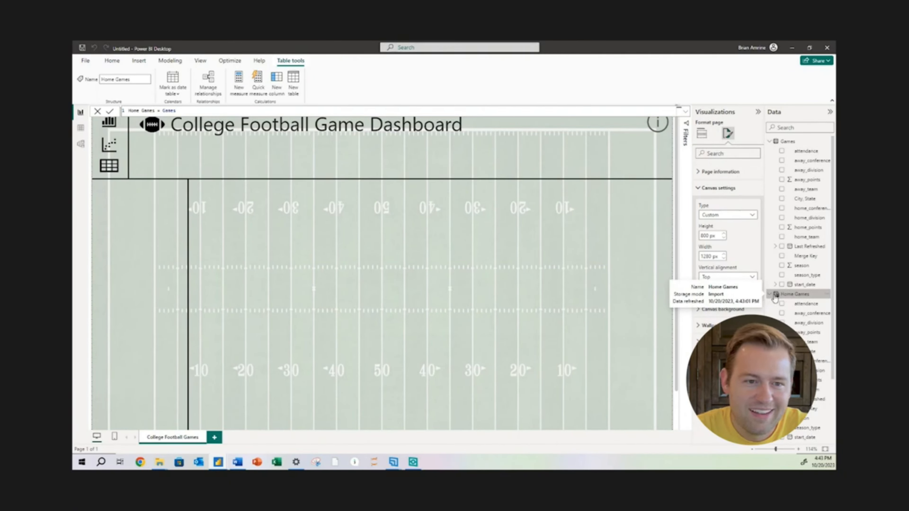
{"action": "left_click", "coordinate": [769, 296]}
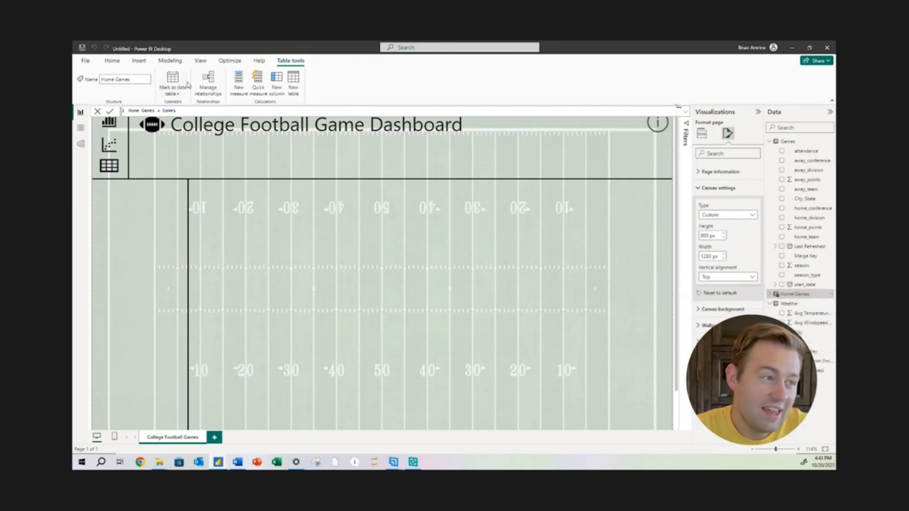
Duplicate the Games table as a second calculated table with the copied formula adapted to Away Games = Games
{"action": "left_click_drag", "start_coordinate": [176, 110], "coordinate": [128, 110]}
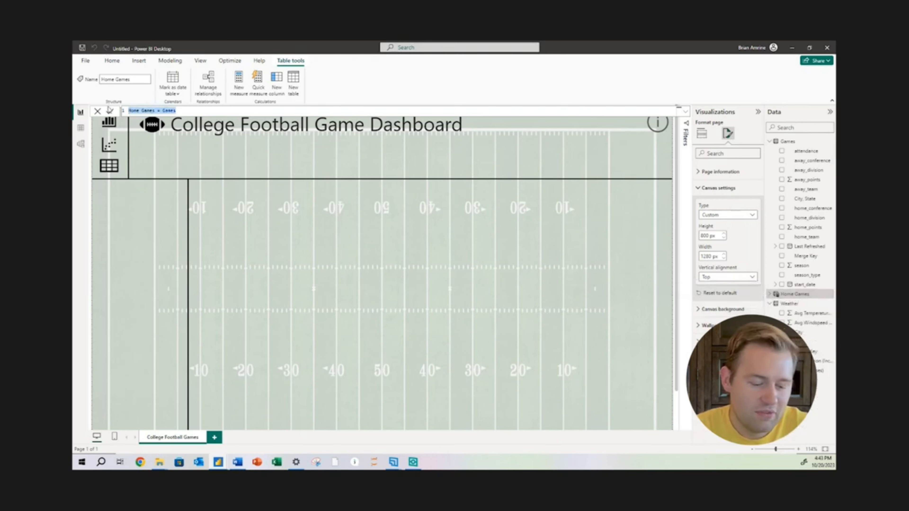
{"action": "left_click", "coordinate": [789, 303]}
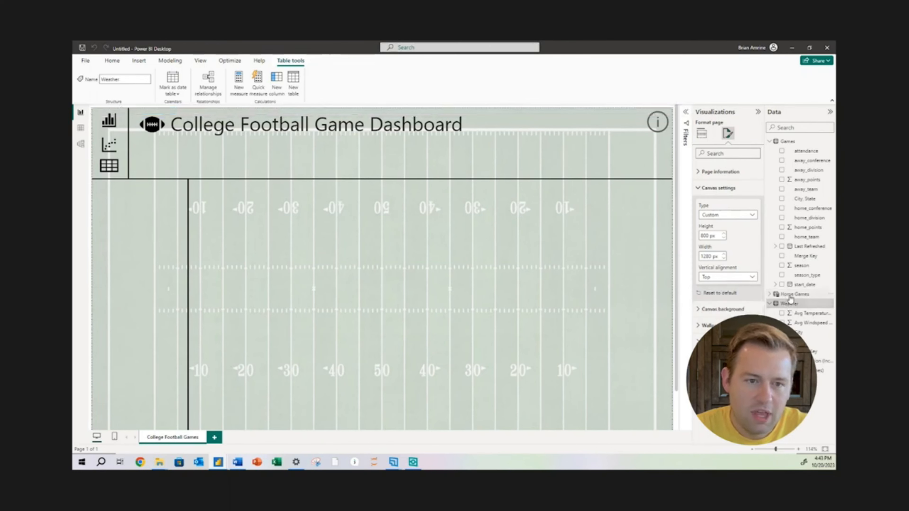
{"action": "left_click", "coordinate": [790, 294]}
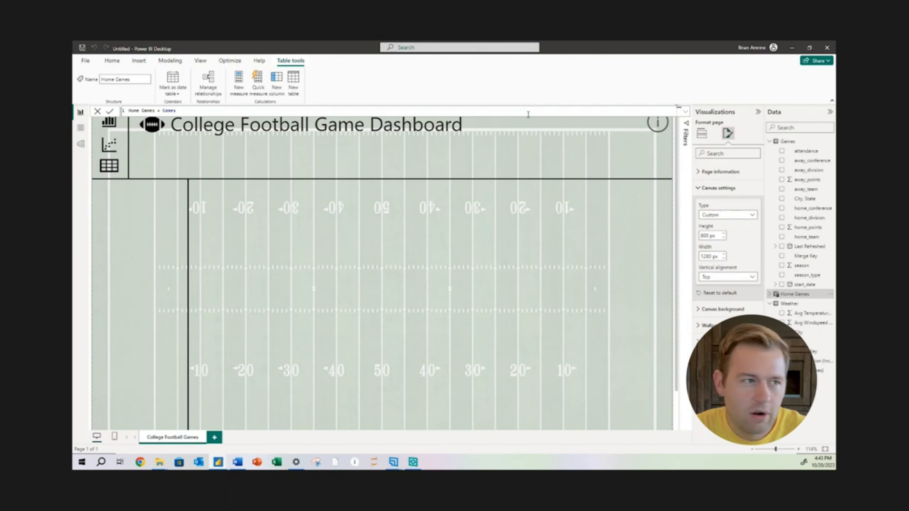
{"action": "left_click_drag", "start_coordinate": [505, 113], "coordinate": [89, 102]}
{"action": "key", "text": "ctrl+c"}
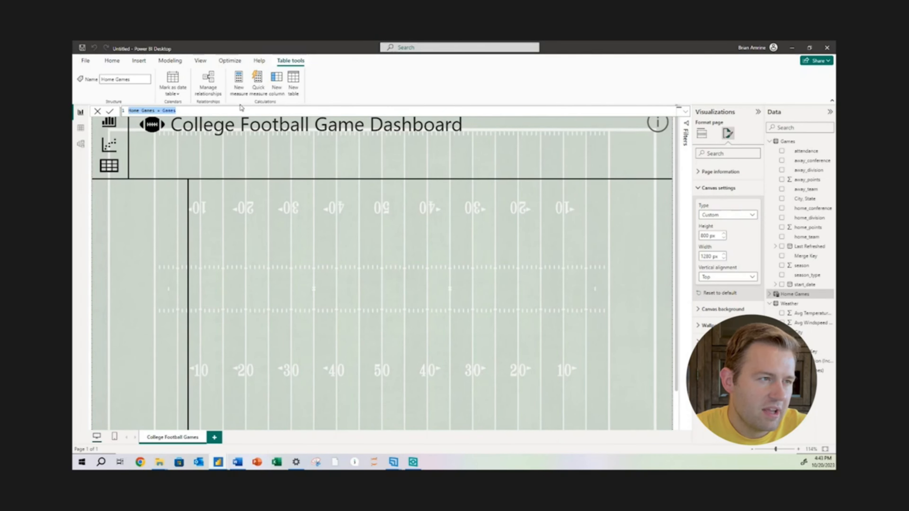
{"action": "left_click", "coordinate": [292, 93]}
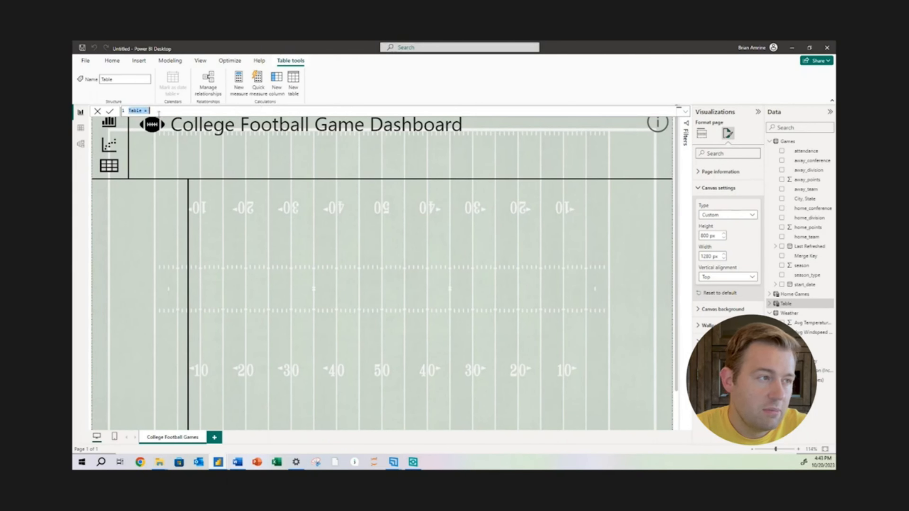
{"action": "key", "text": "ctrl+v"}
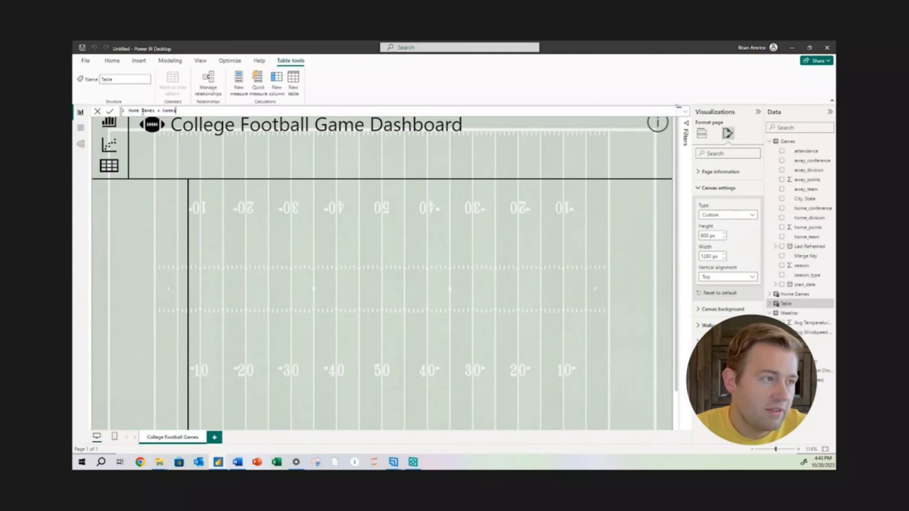
{"action": "left_click_drag", "start_coordinate": [139, 111], "coordinate": [122, 114]}
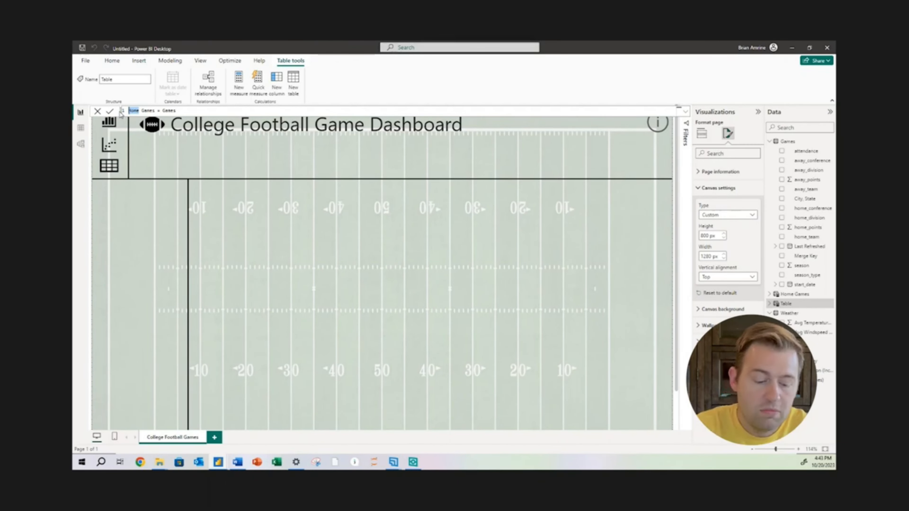
{"action": "type", "text": "Away"}
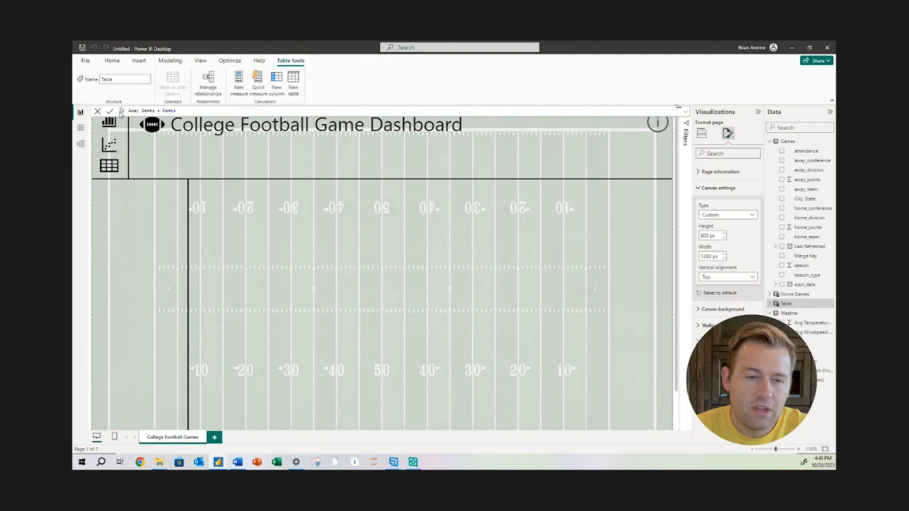
{"action": "key", "text": "Return"}
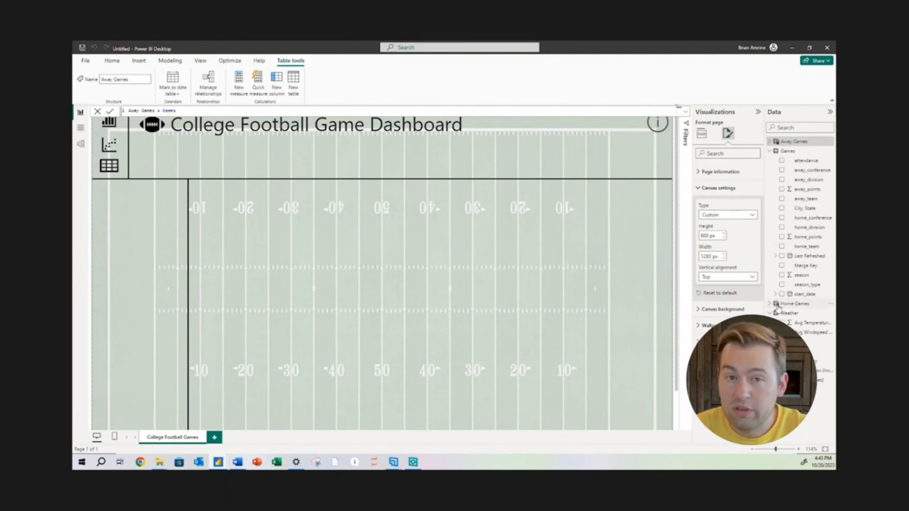
Compare the rows and columns of the Away Games, Home Games and Games tables in the table view
{"action": "left_click", "coordinate": [80, 127]}
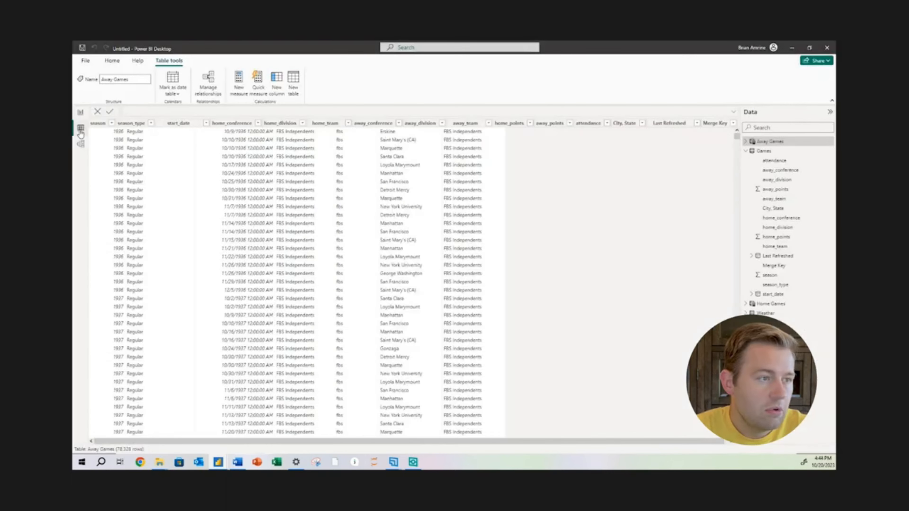
{"action": "left_click", "coordinate": [769, 304]}
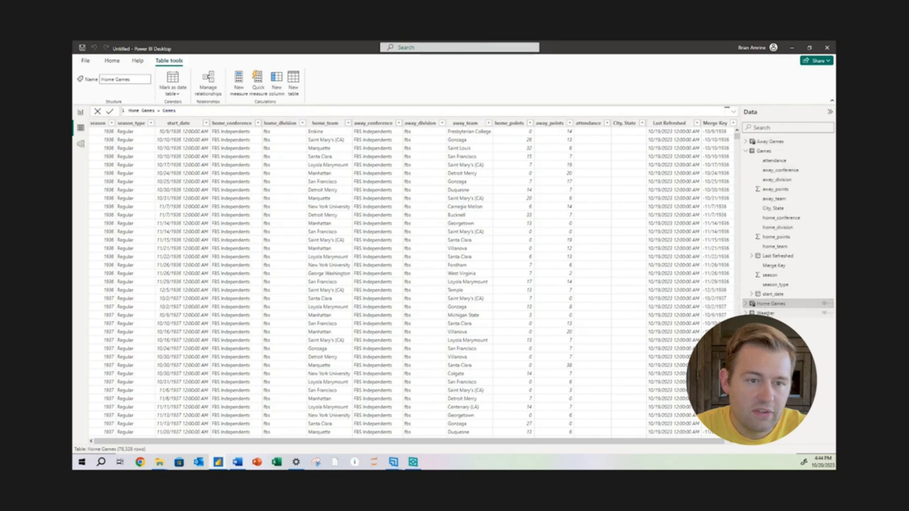
{"action": "left_click", "coordinate": [768, 142]}
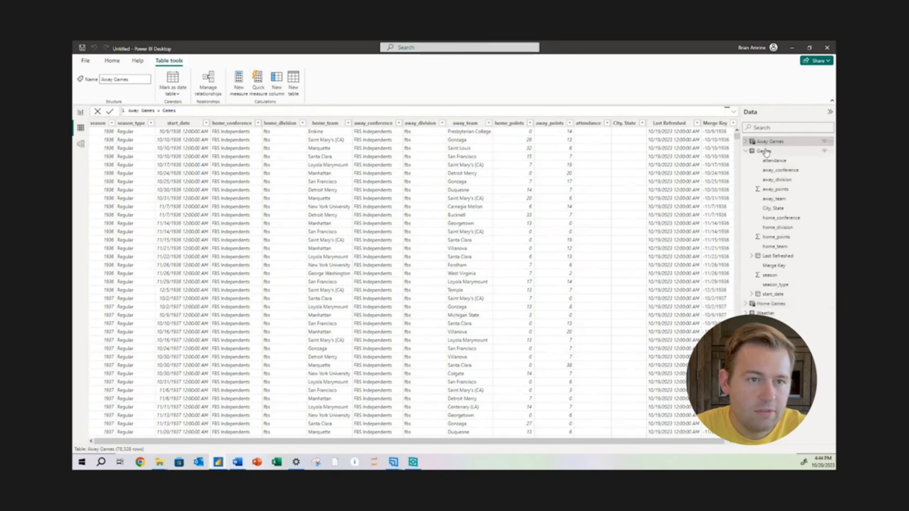
{"action": "left_click", "coordinate": [764, 151]}
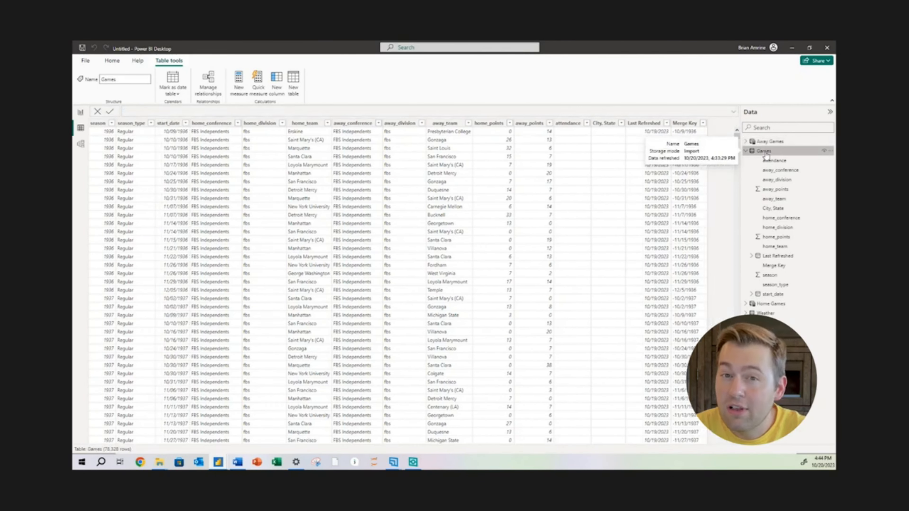
Back in the report view, add a calculated column to the Home Games table with the formula Team = 'Home Games'[home_team]
{"action": "left_click", "coordinate": [80, 112]}
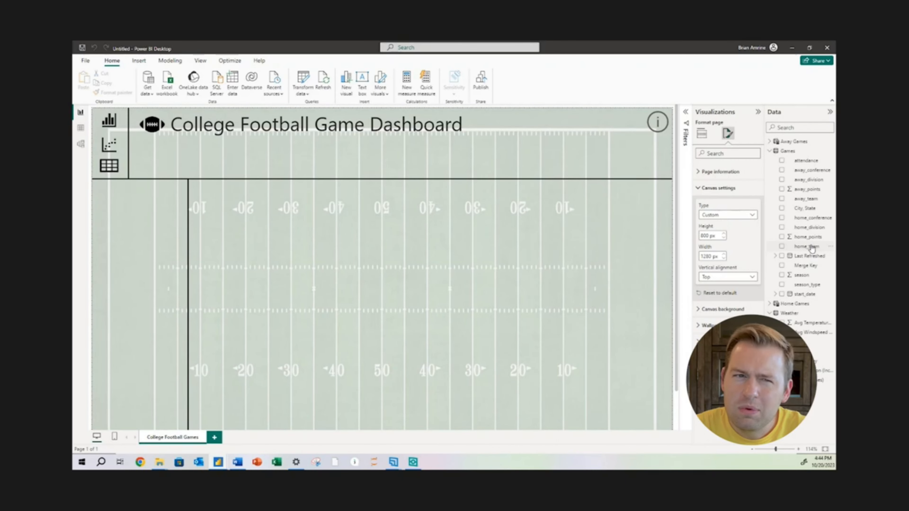
{"action": "left_click", "coordinate": [769, 151]}
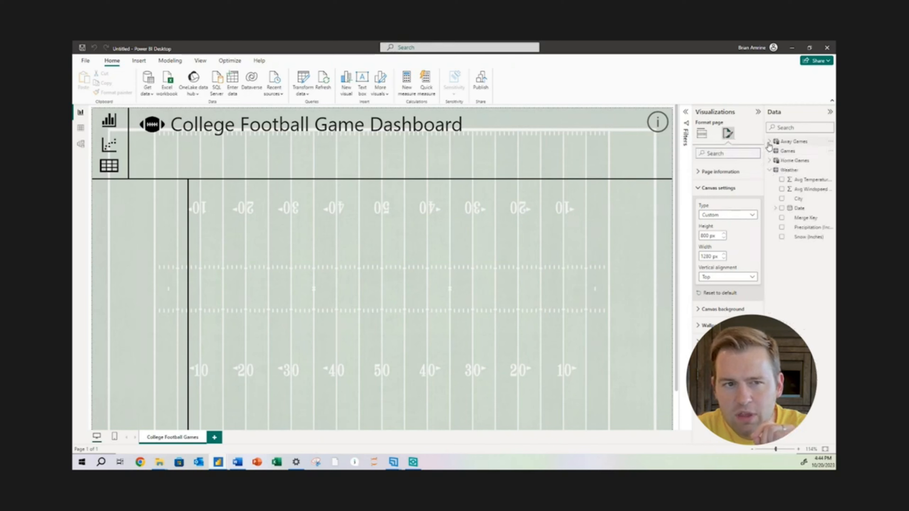
{"action": "left_click", "coordinate": [770, 161]}
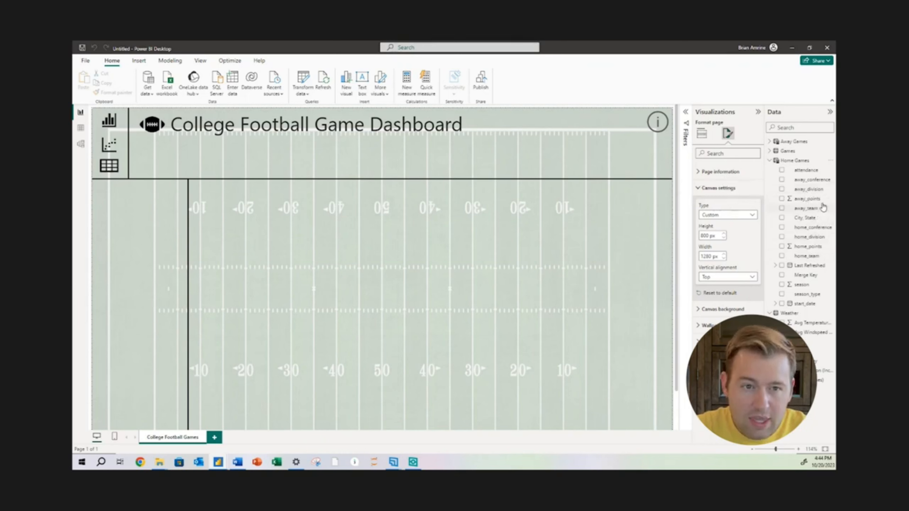
{"action": "right_click", "coordinate": [818, 212]}
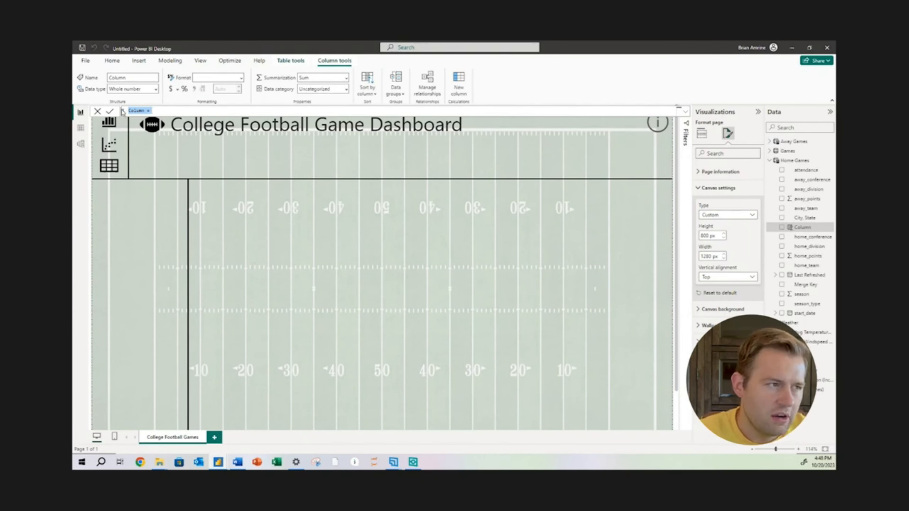
{"action": "left_click", "coordinate": [132, 112]}
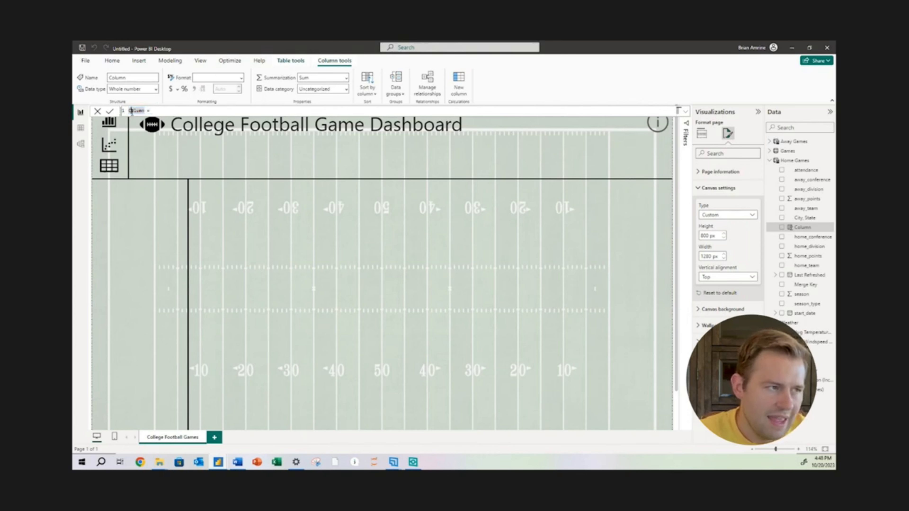
{"action": "left_click_drag", "start_coordinate": [131, 111], "coordinate": [197, 111]}
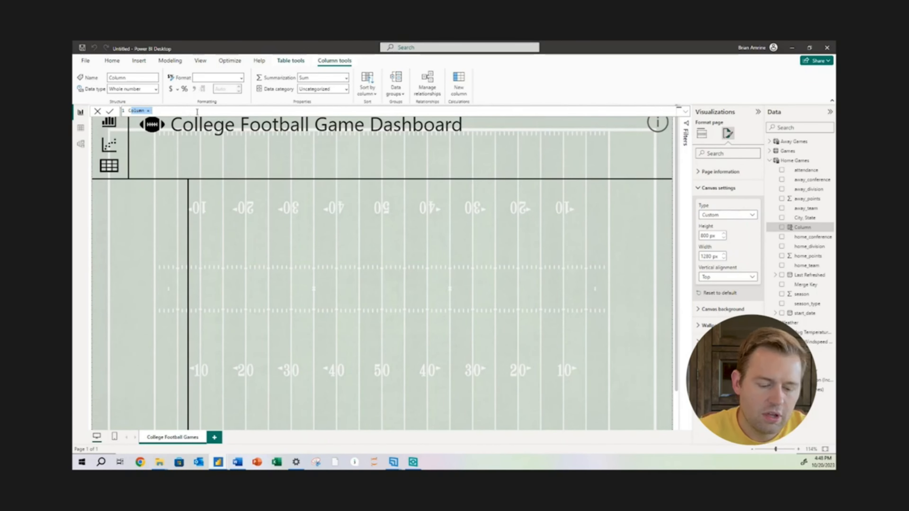
{"action": "key", "text": "BackSpace"}
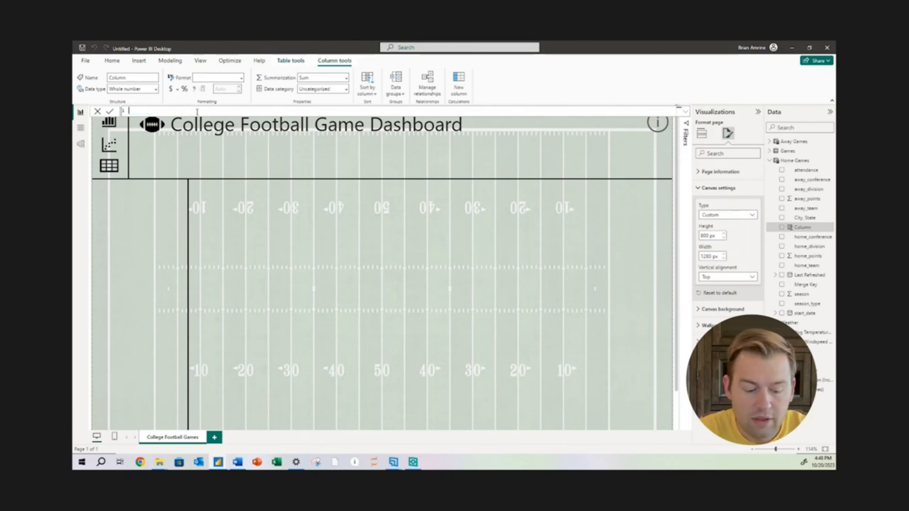
{"action": "type", "text": "Team = "}
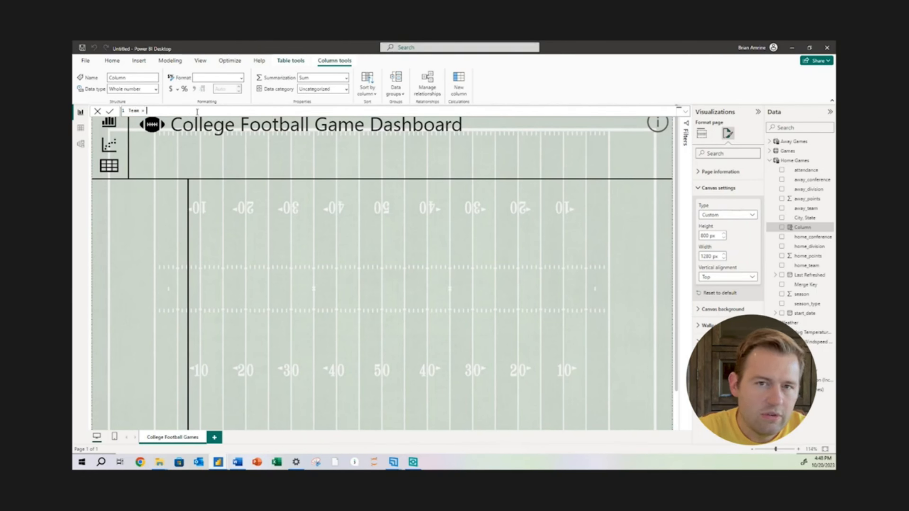
{"action": "type", "text": "home"}
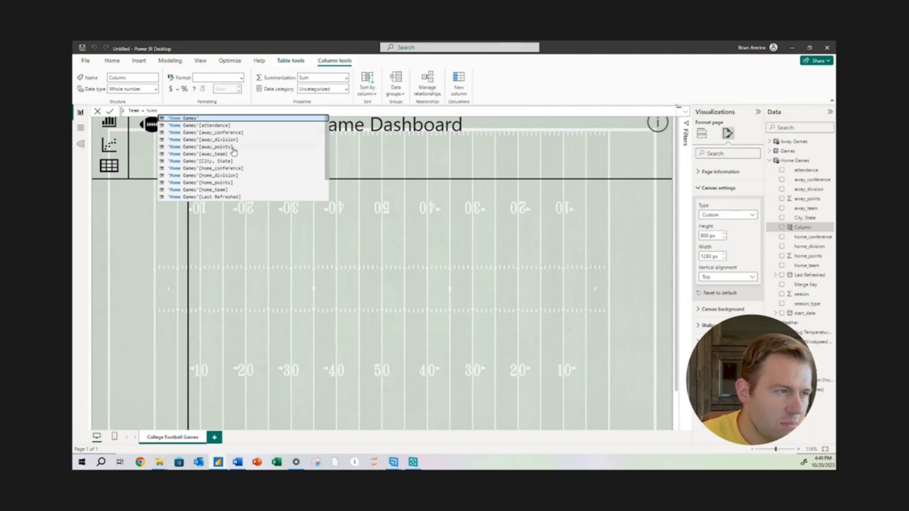
{"action": "double_click", "coordinate": [218, 190]}
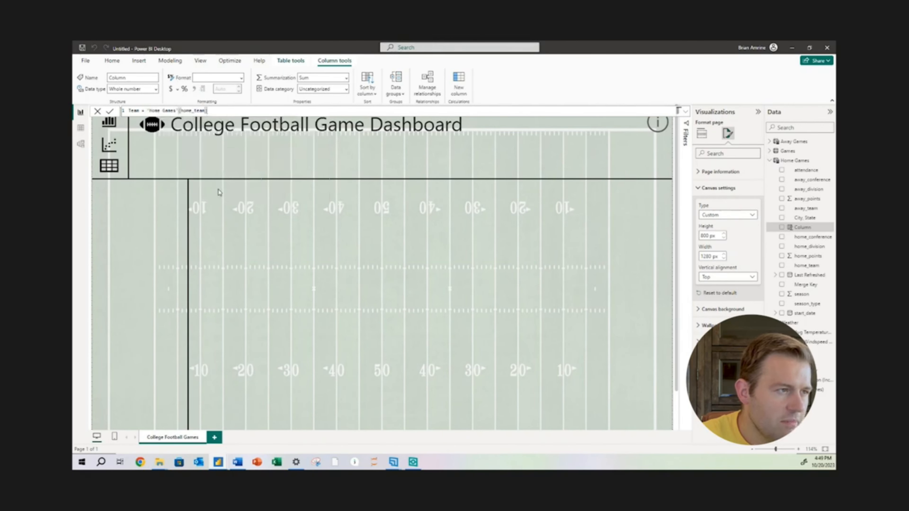
{"action": "key", "text": "Return"}
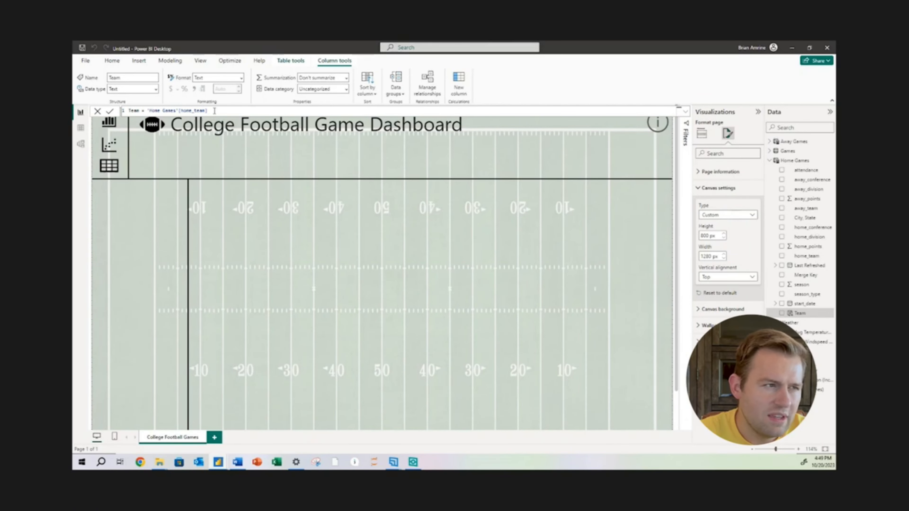
Add a calculated column to the Away Games table, adapting the copied Home Games formula to Team = 'Away Games'[away_team]
{"action": "left_click_drag", "start_coordinate": [207, 111], "coordinate": [128, 110]}
{"action": "key", "text": "ctrl+c"}
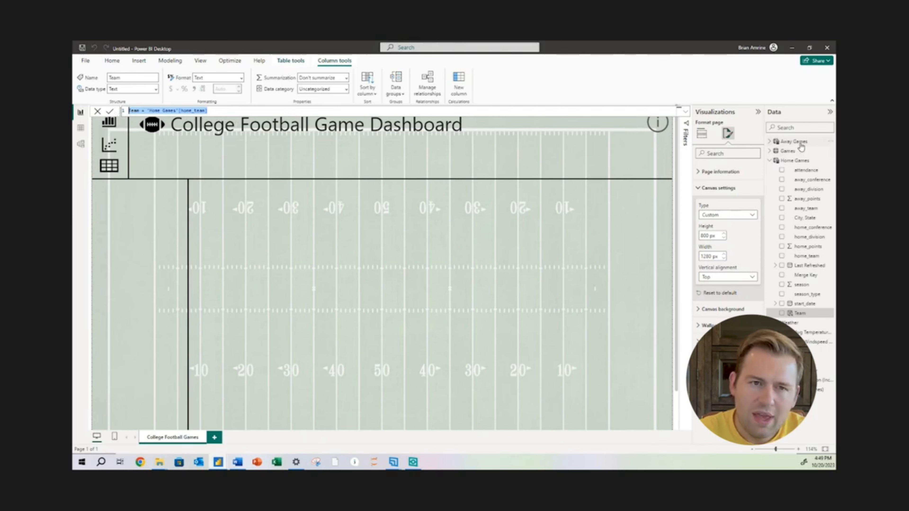
{"action": "mouse_move", "coordinate": [800, 147]}
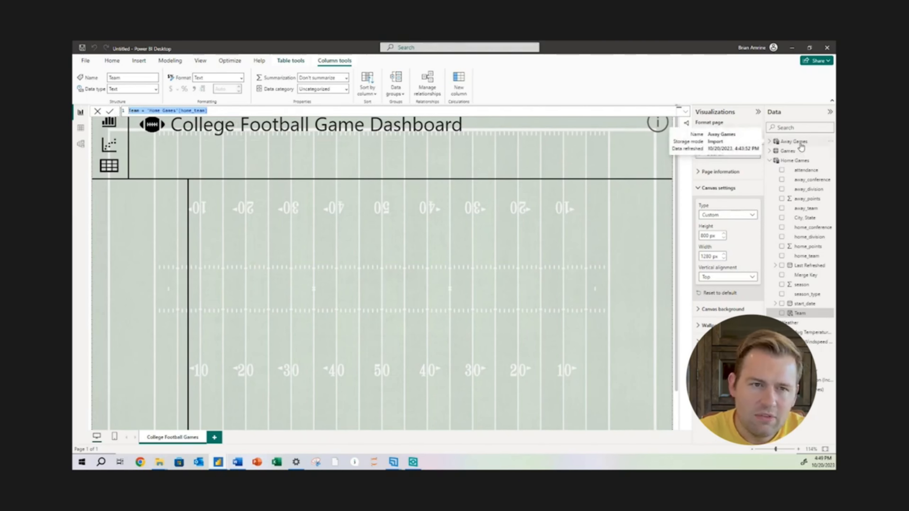
{"action": "left_click", "coordinate": [782, 142]}
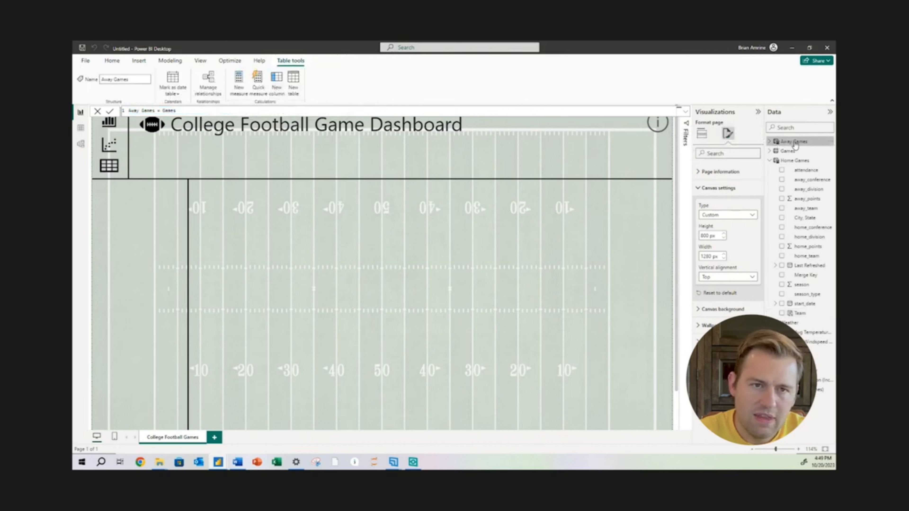
{"action": "left_click", "coordinate": [830, 142]}
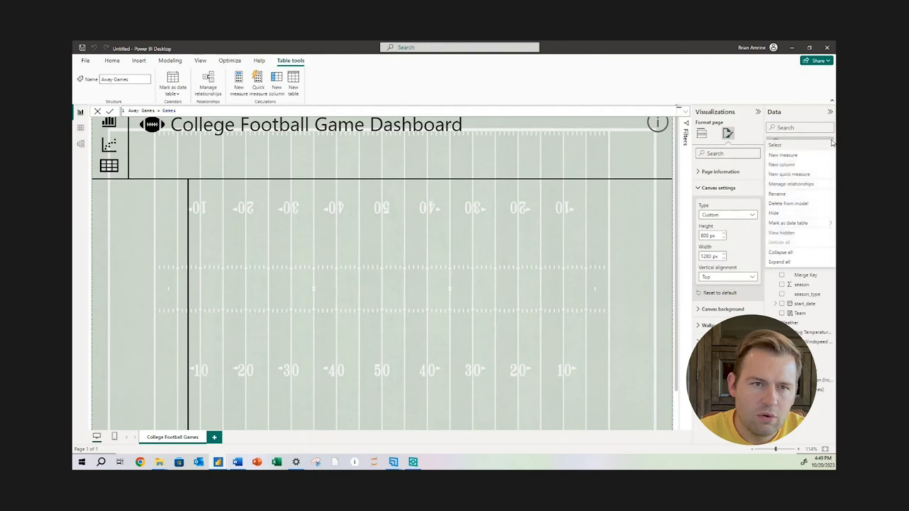
{"action": "left_click", "coordinate": [795, 166]}
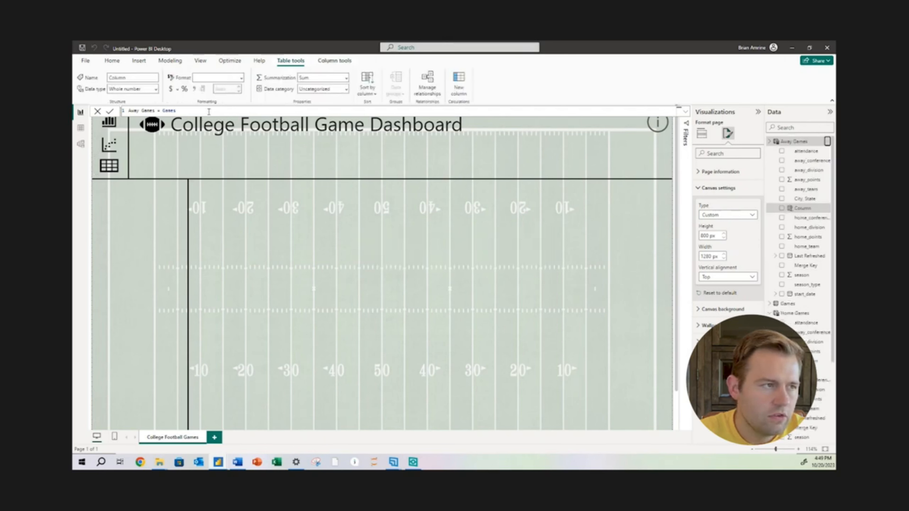
{"action": "key", "text": "ctrl+v"}
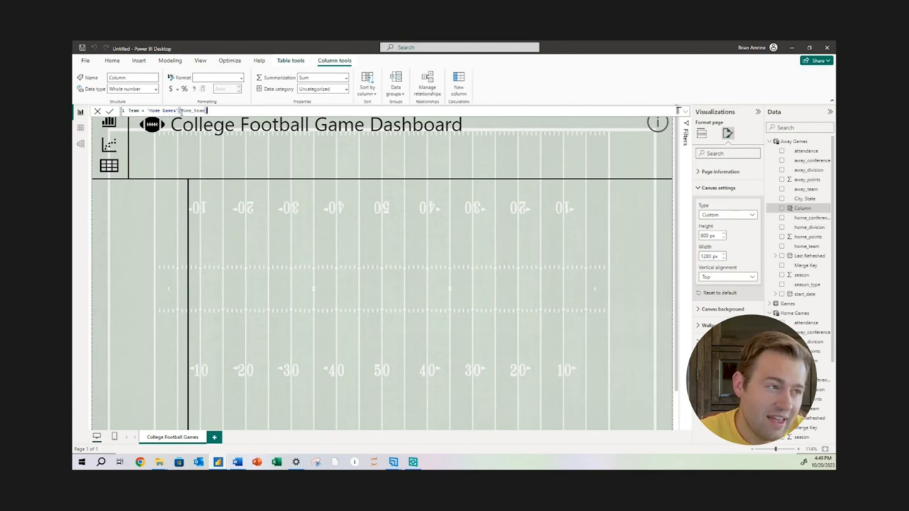
{"action": "left_click_drag", "start_coordinate": [180, 111], "coordinate": [206, 111]}
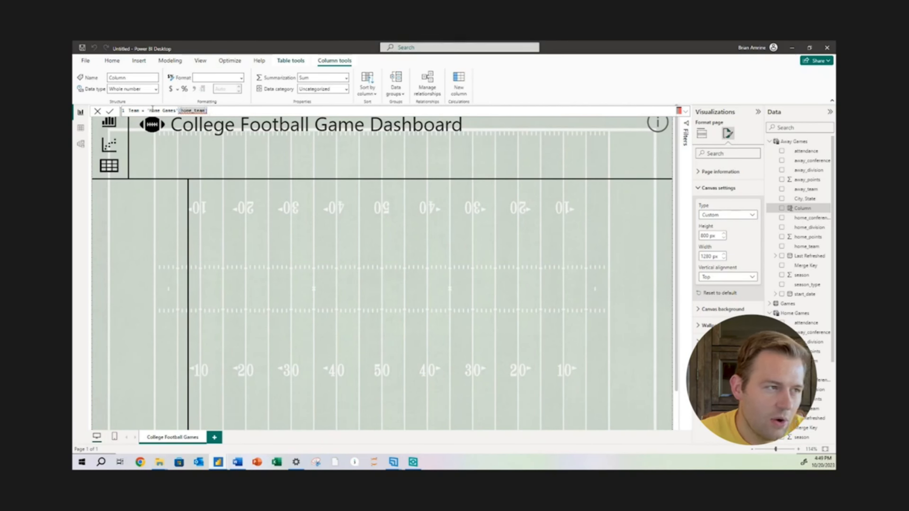
{"action": "left_click_drag", "start_coordinate": [207, 110], "coordinate": [146, 111]}
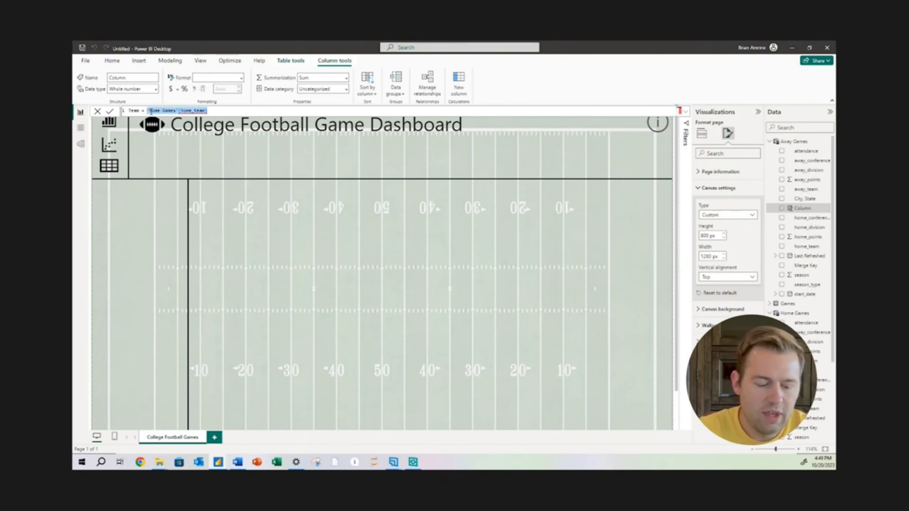
{"action": "type", "text": "away"}
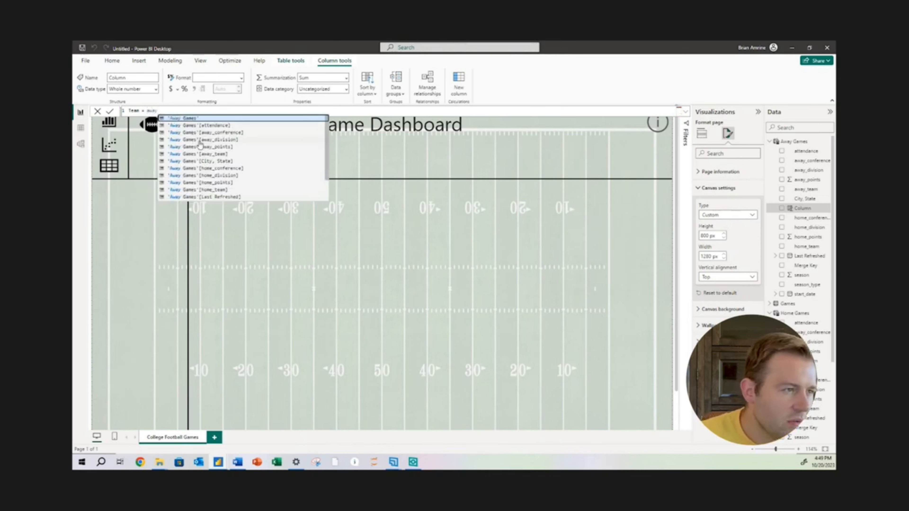
{"action": "double_click", "coordinate": [210, 154]}
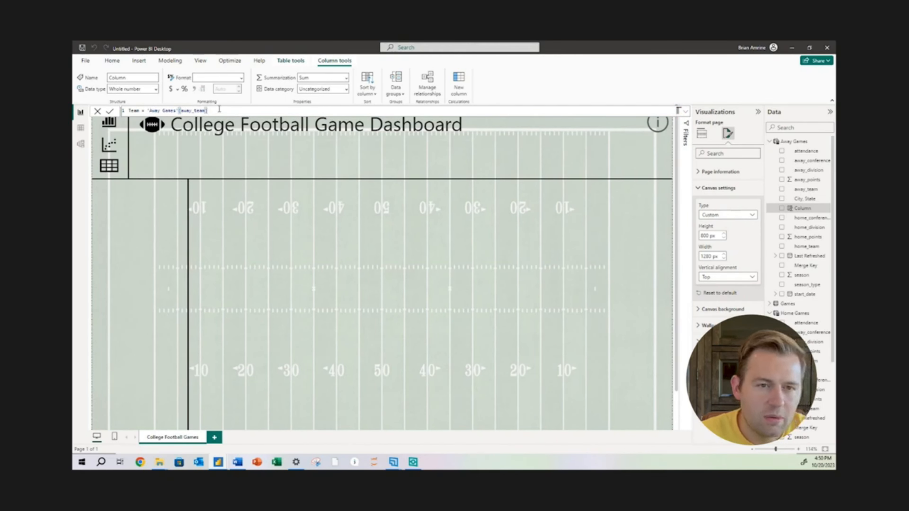
{"action": "key", "text": "Return"}
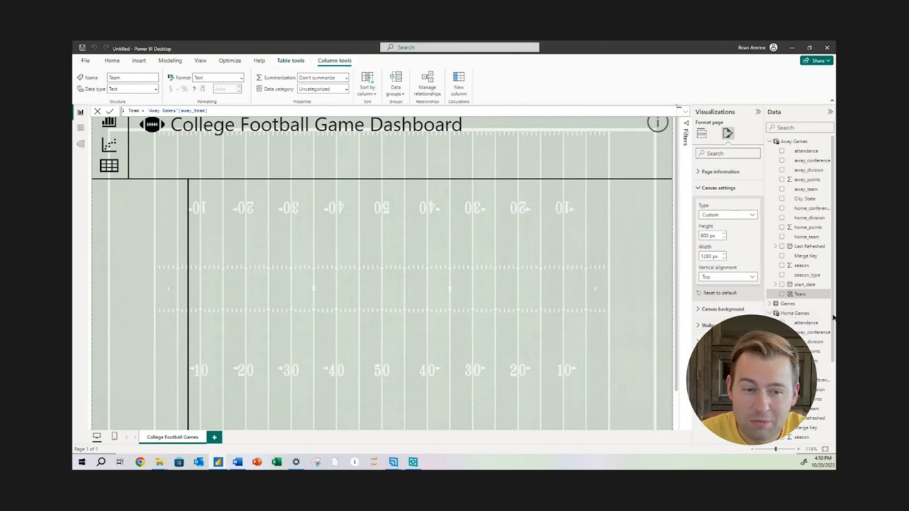
Add a calculated column to the Home Games table, adapting the copied Team formula to Conference = 'Home Games'[home_conference]
{"action": "scroll", "coordinate": [823, 358], "scroll_direction": "down", "scroll_amount": 3}
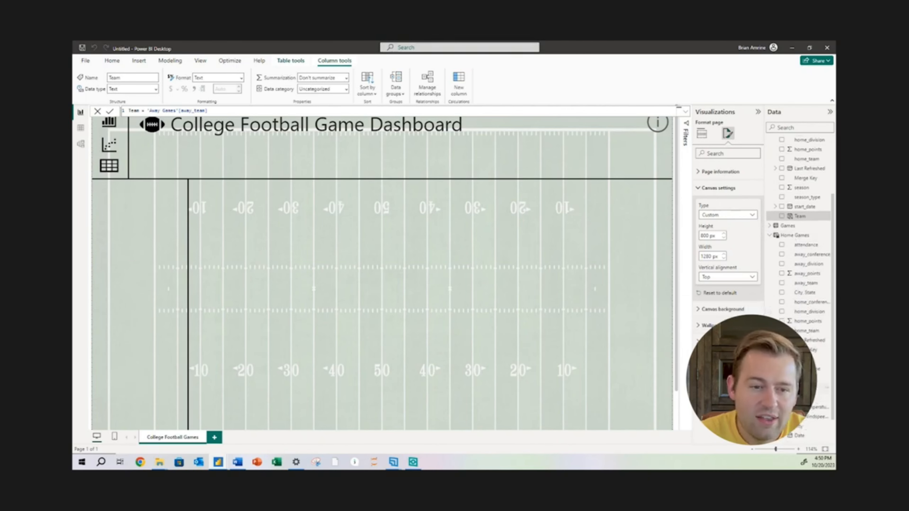
{"action": "left_click", "coordinate": [800, 388]}
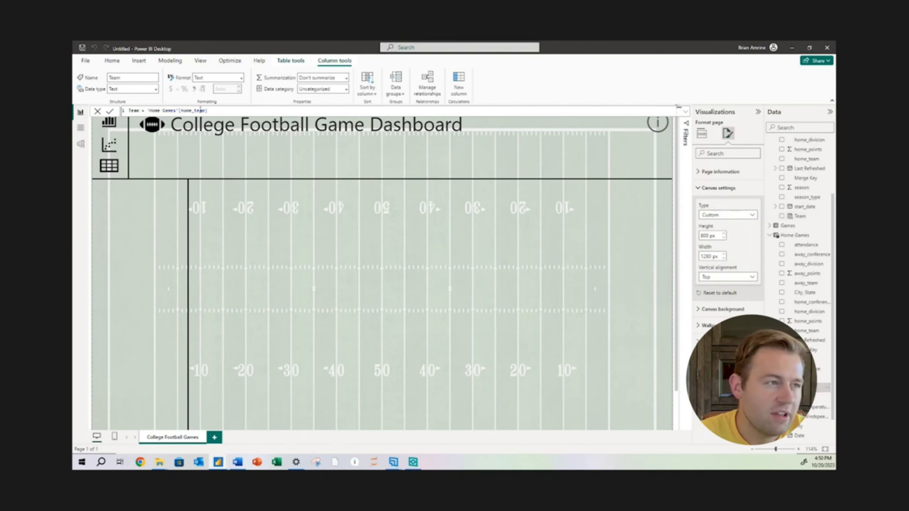
{"action": "left_click", "coordinate": [218, 111]}
{"action": "key", "text": "ctrl+a"}
{"action": "key", "text": "ctrl+c"}
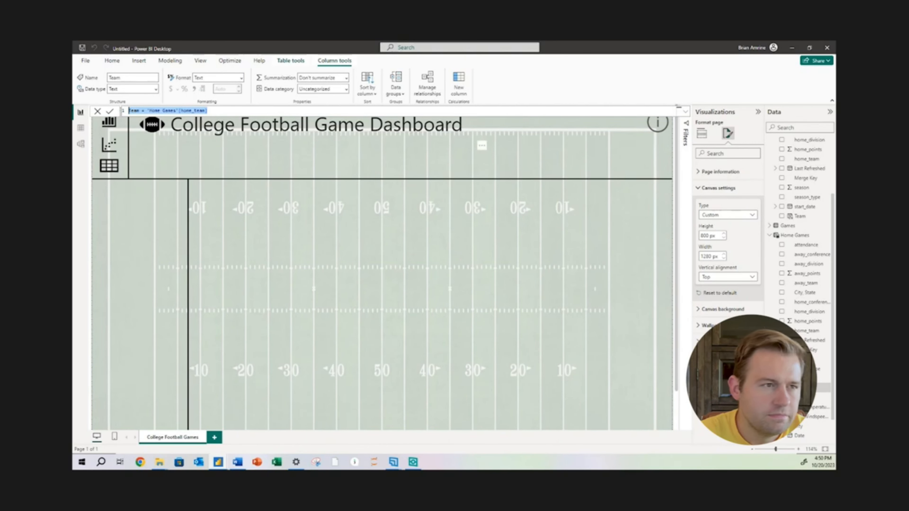
{"action": "left_click", "coordinate": [455, 94]}
{"action": "left_click", "coordinate": [455, 93]}
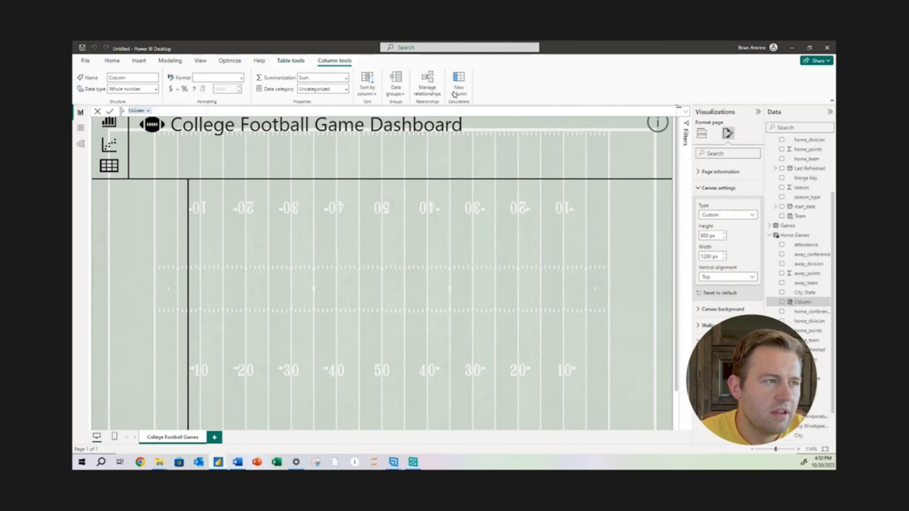
{"action": "key", "text": "ctrl+v"}
{"action": "double_click", "coordinate": [134, 111]}
{"action": "type", "text": "Conference"}
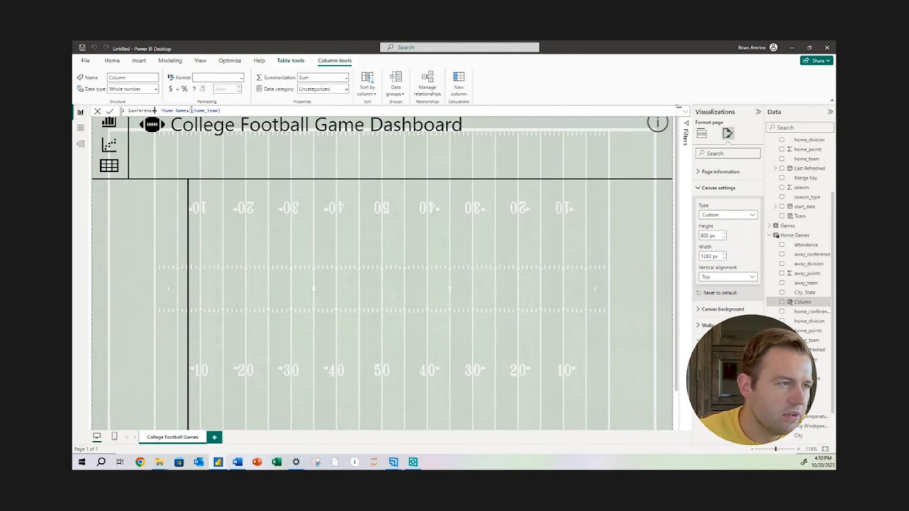
{"action": "double_click", "coordinate": [208, 111]}
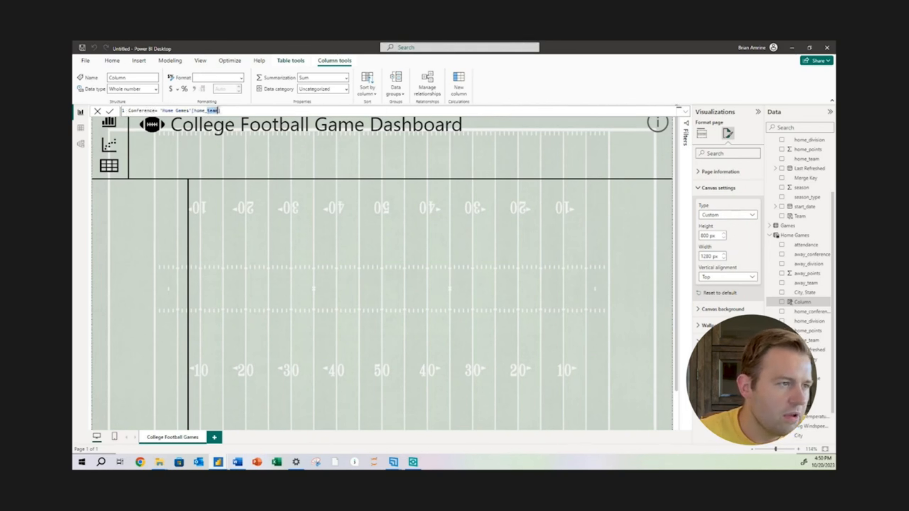
{"action": "type", "text": "con"}
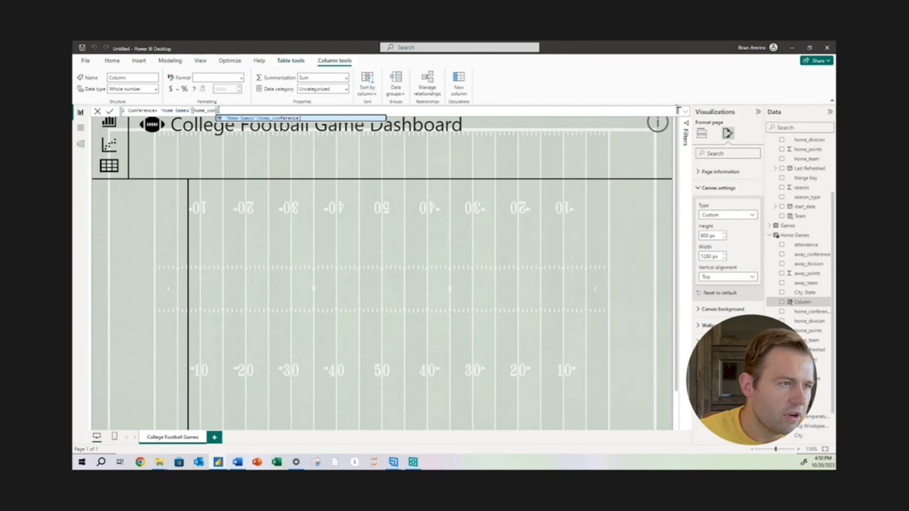
{"action": "left_click", "coordinate": [335, 119]}
{"action": "key", "text": "Return"}
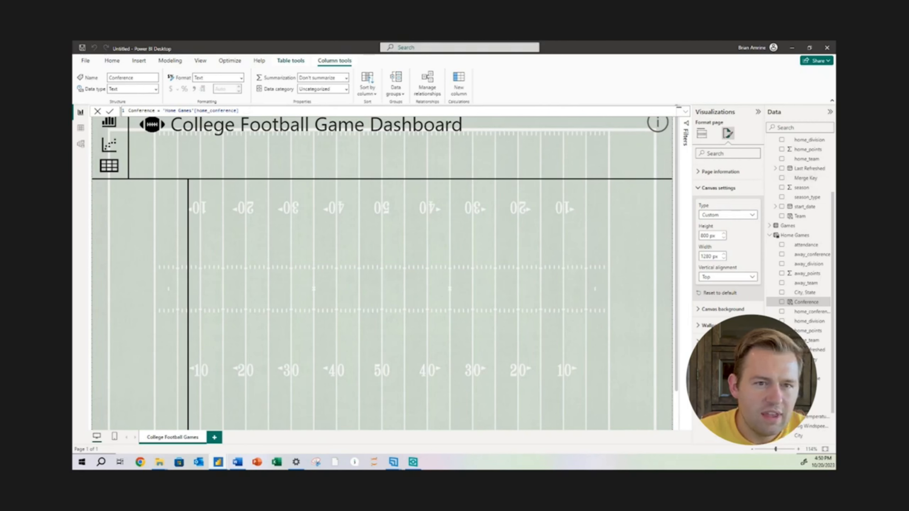
Add a calculated column to the Away Games table with the formula Conference = 'Away Games'[away_conference]
{"action": "left_click_drag", "start_coordinate": [833, 204], "coordinate": [829, 139]}
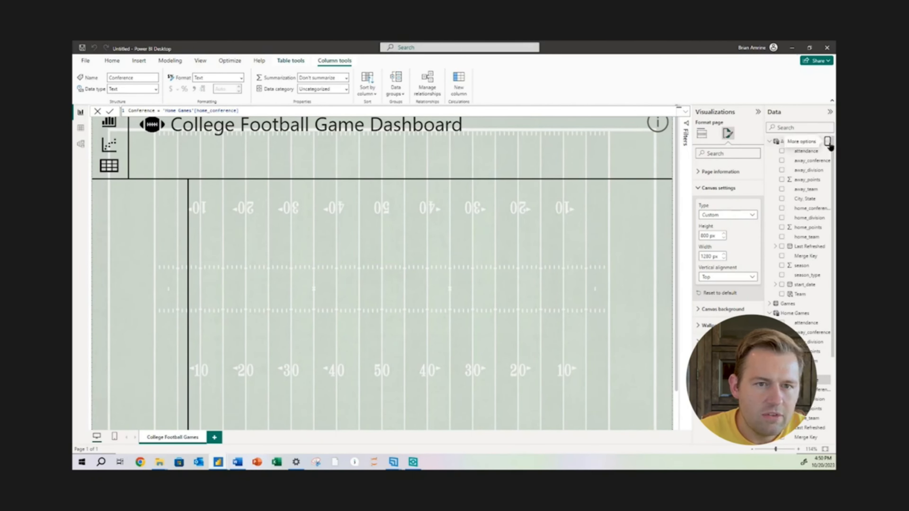
{"action": "left_click", "coordinate": [830, 142]}
{"action": "left_click", "coordinate": [797, 170]}
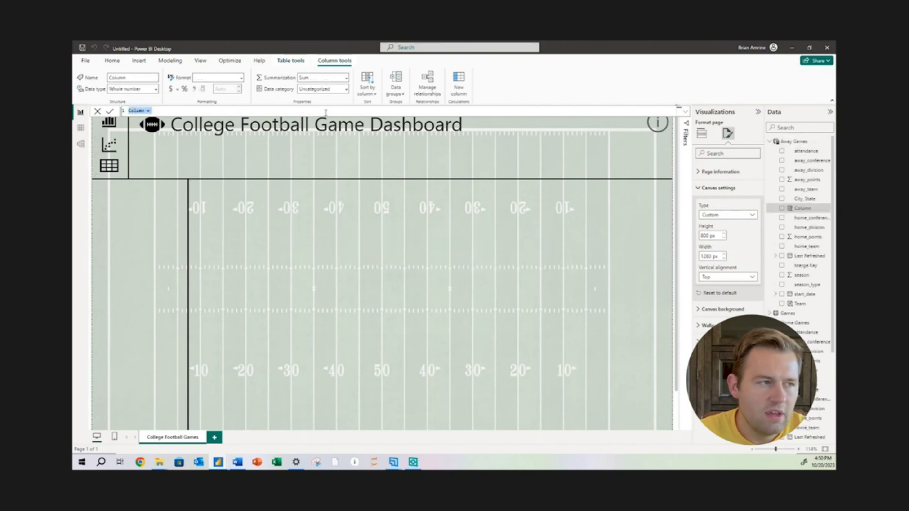
{"action": "type", "text": "Confe"}
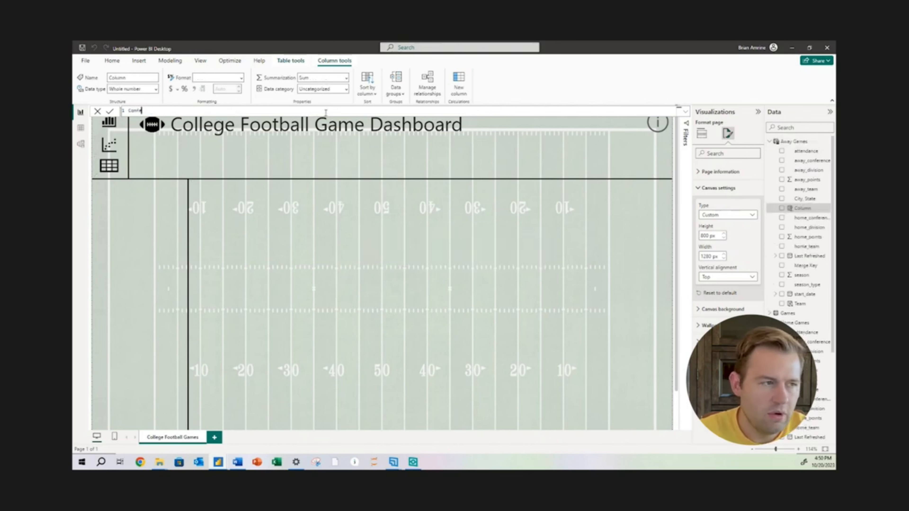
{"action": "type", "text": "rence = "}
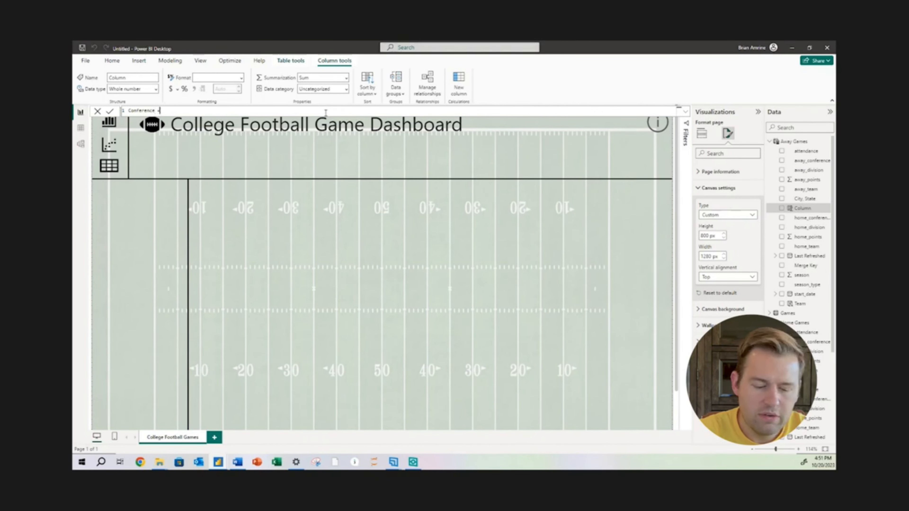
{"action": "type", "text": "away"}
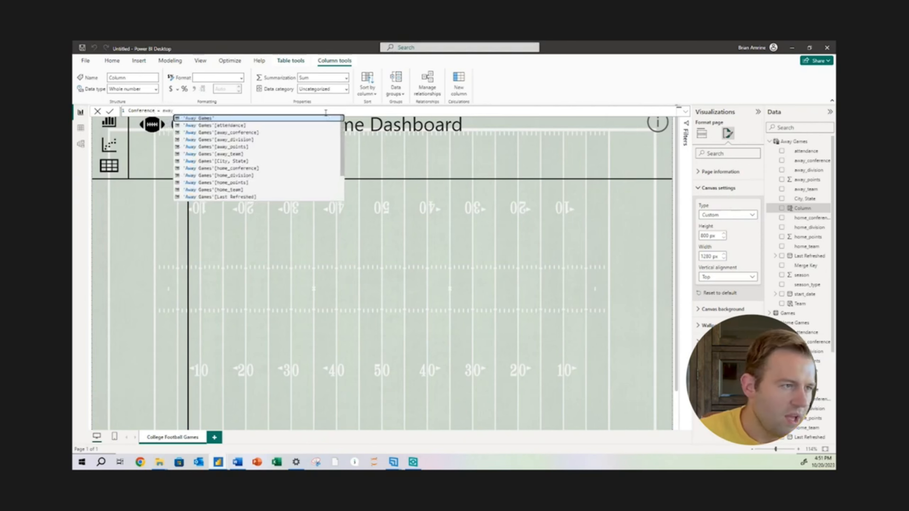
{"action": "left_click", "coordinate": [284, 133]}
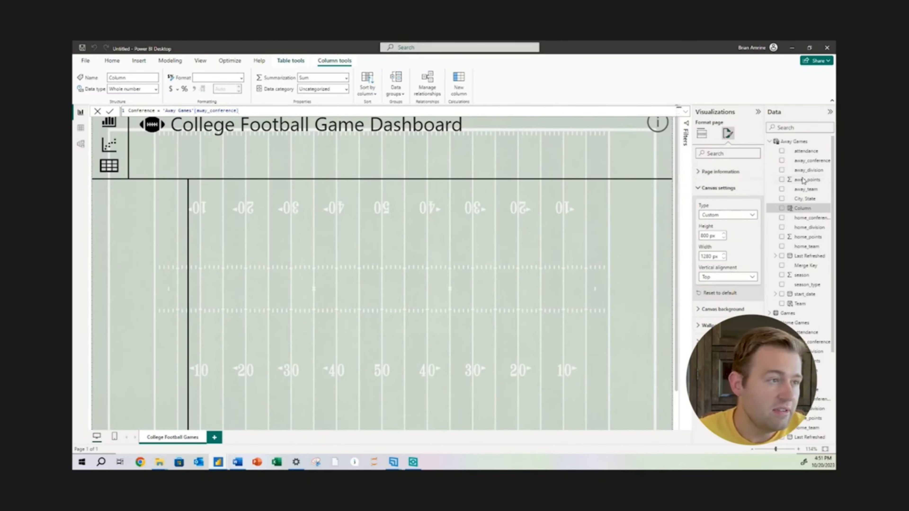
{"action": "key", "text": "Return"}
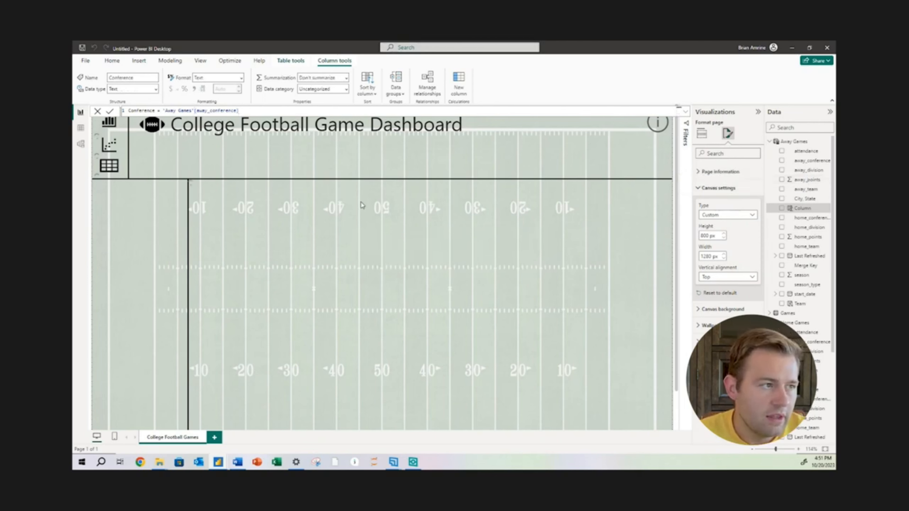
Examine the Team and Conference columns of Away Games in the table view, along with the Home Games table's data and fields
{"action": "left_click", "coordinate": [82, 128]}
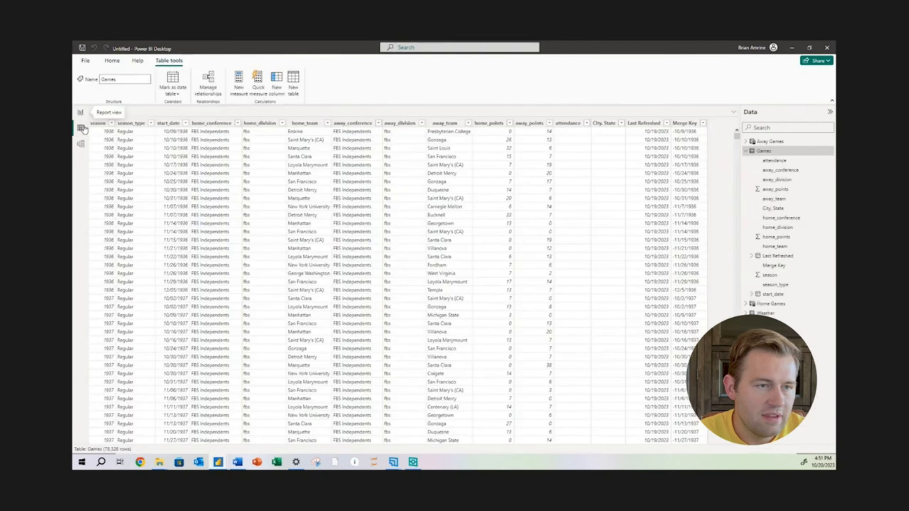
{"action": "left_click", "coordinate": [777, 143]}
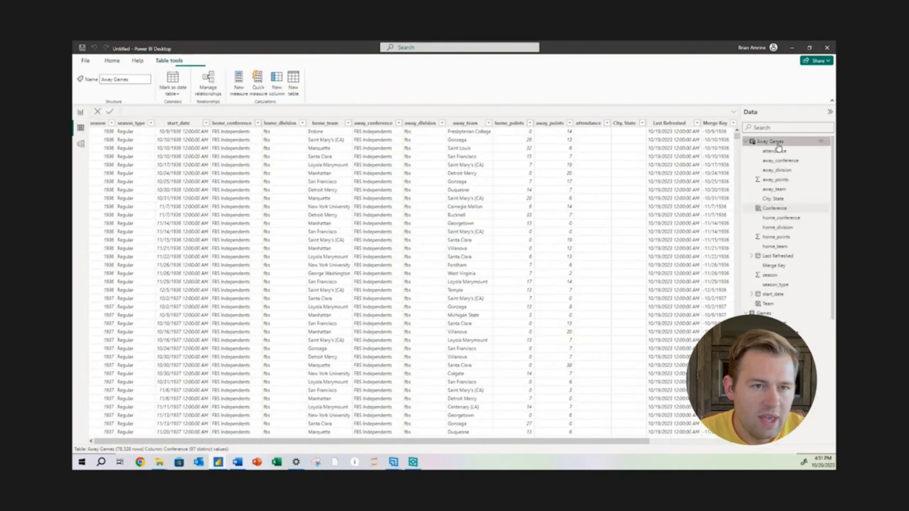
{"action": "left_click_drag", "start_coordinate": [590, 442], "coordinate": [704, 447]}
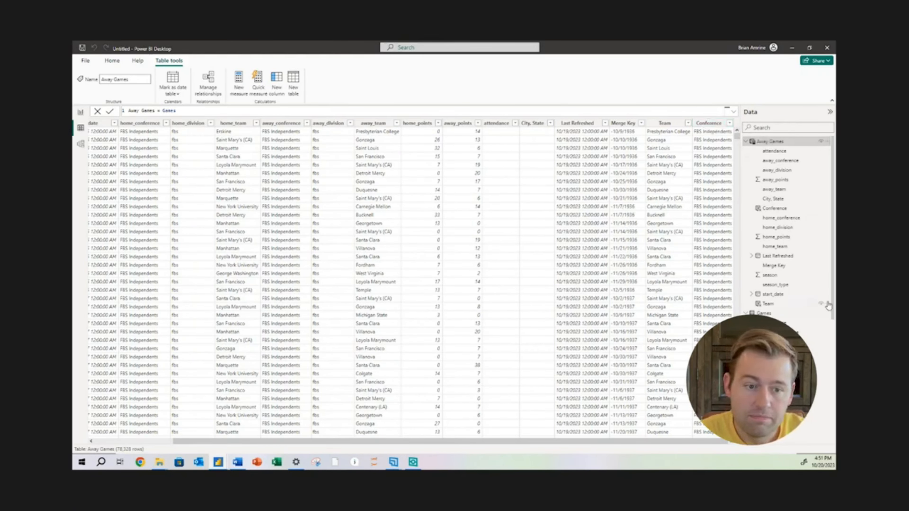
{"action": "left_click_drag", "start_coordinate": [832, 290], "coordinate": [825, 374]}
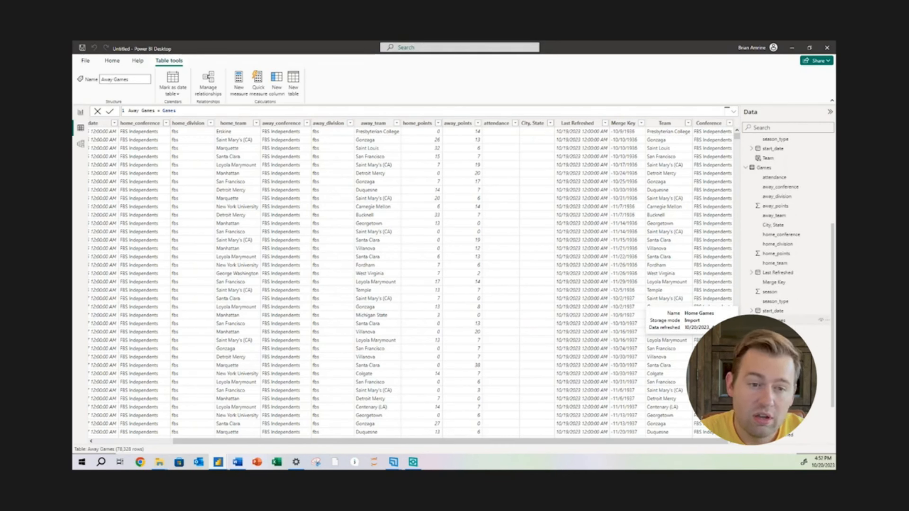
{"action": "left_click", "coordinate": [797, 320]}
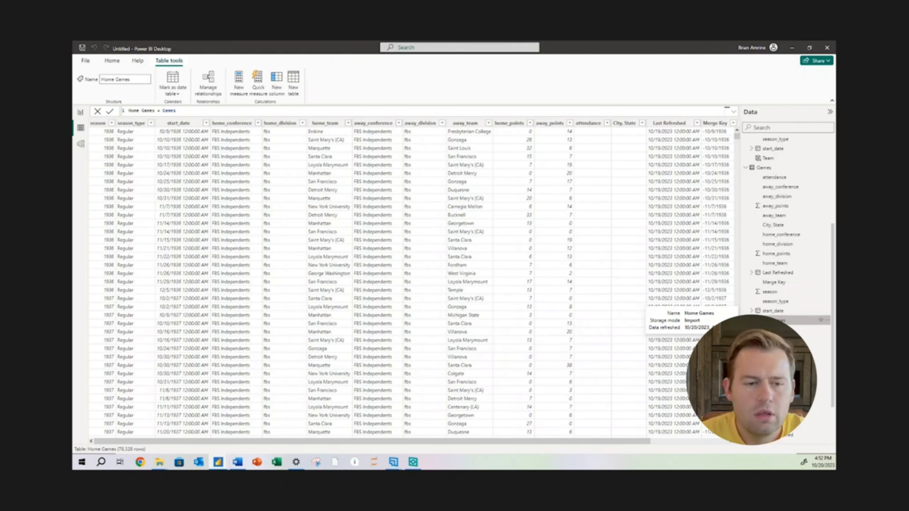
{"action": "left_click_drag", "start_coordinate": [832, 310], "coordinate": [835, 356]}
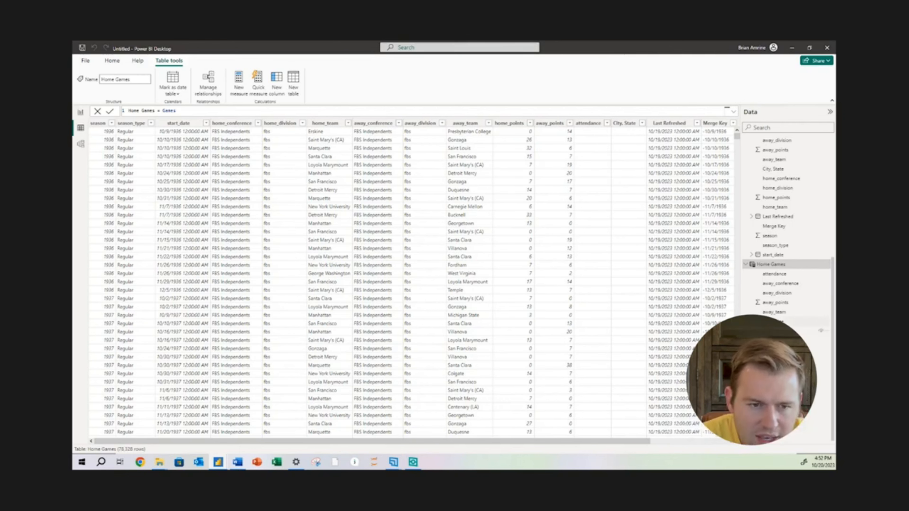
Back in the report view, add a calculated column to the Home Games table with the formula Points = 'Home Games'[home_points]
{"action": "left_click", "coordinate": [81, 115]}
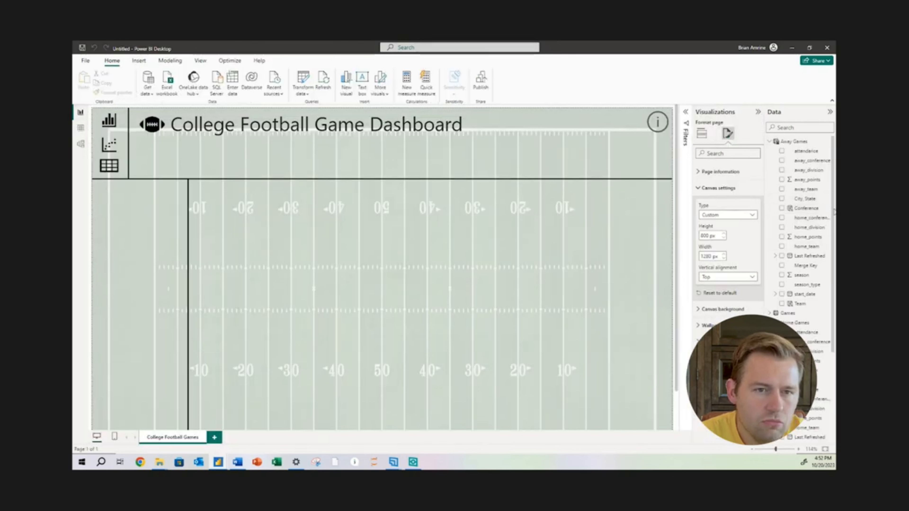
{"action": "left_click_drag", "start_coordinate": [833, 212], "coordinate": [832, 281]}
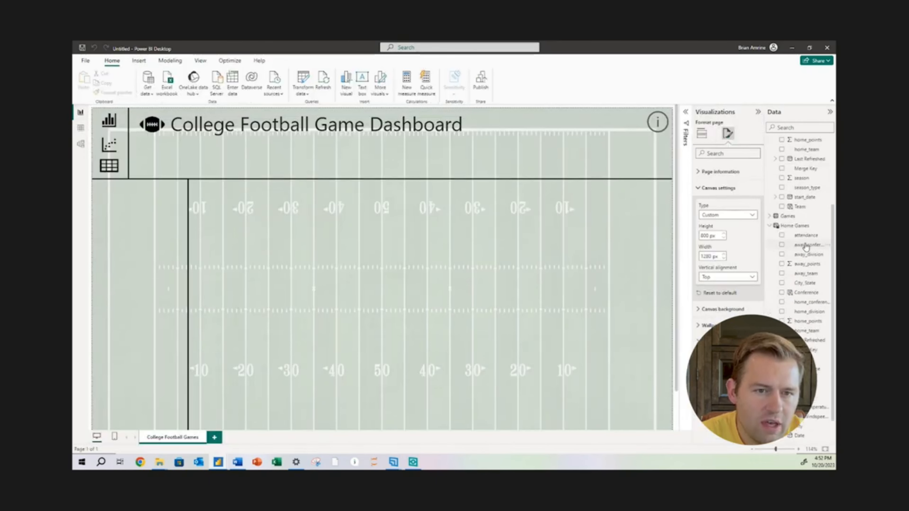
{"action": "left_click", "coordinate": [800, 388]}
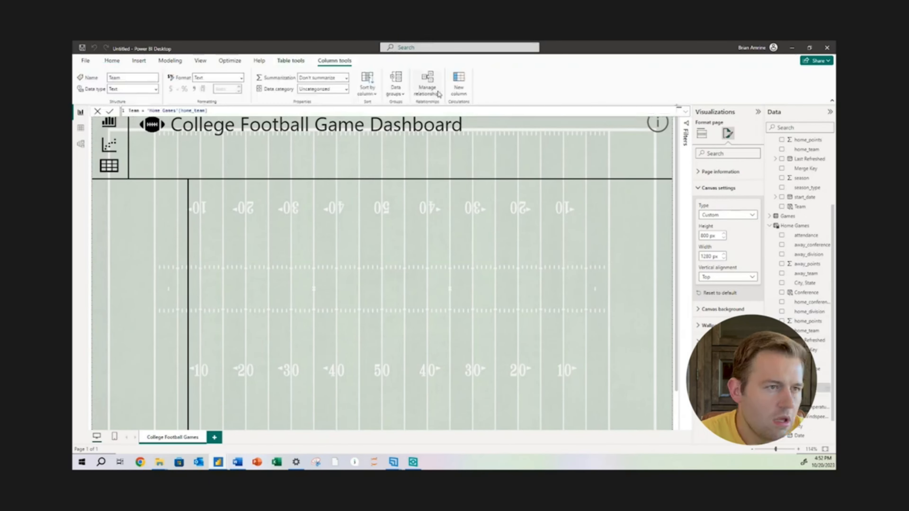
{"action": "left_click", "coordinate": [456, 90]}
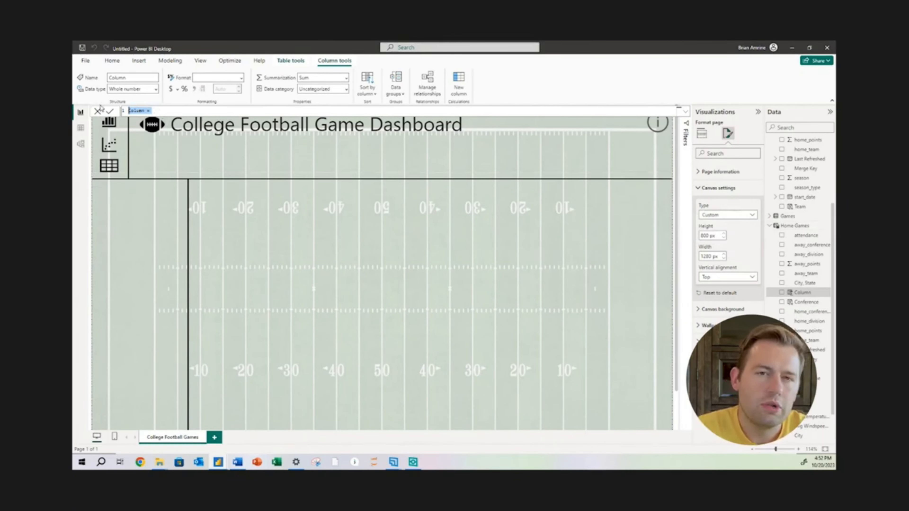
{"action": "type", "text": "Points = "}
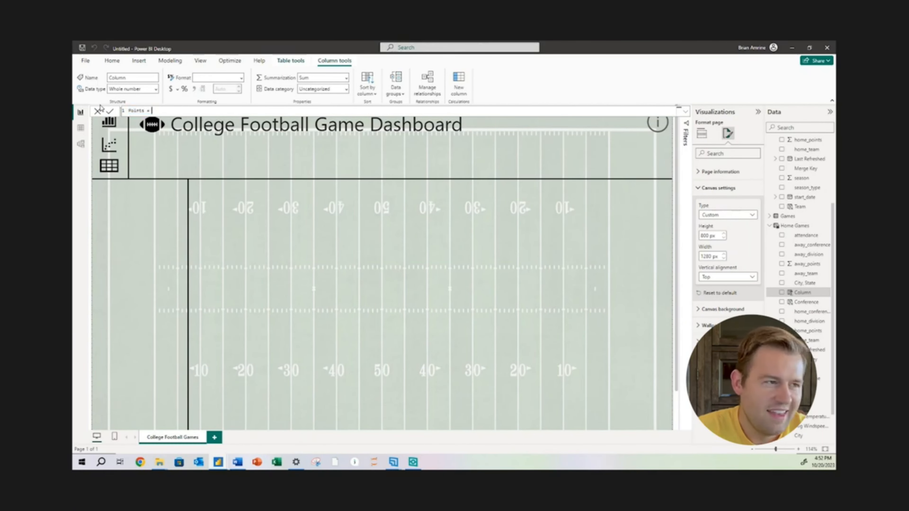
{"action": "type", "text": "home"}
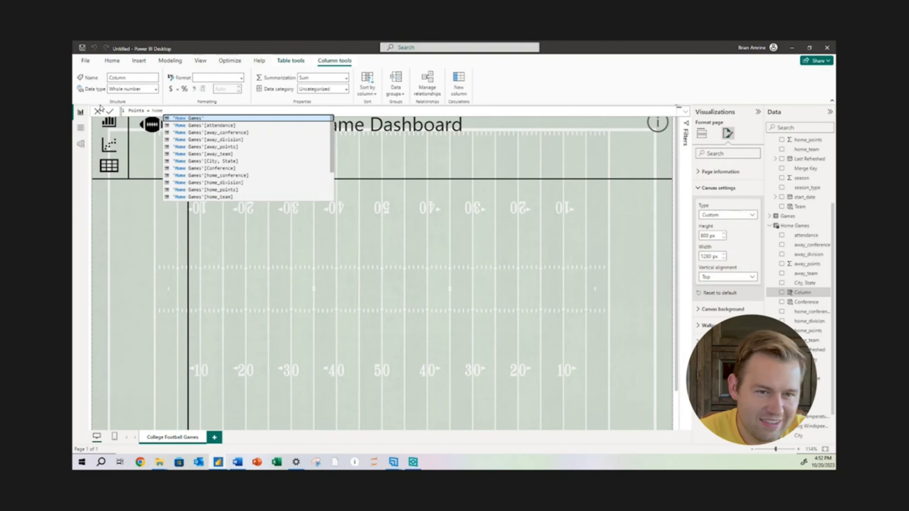
{"action": "left_click", "coordinate": [243, 189]}
{"action": "key", "text": "Return"}
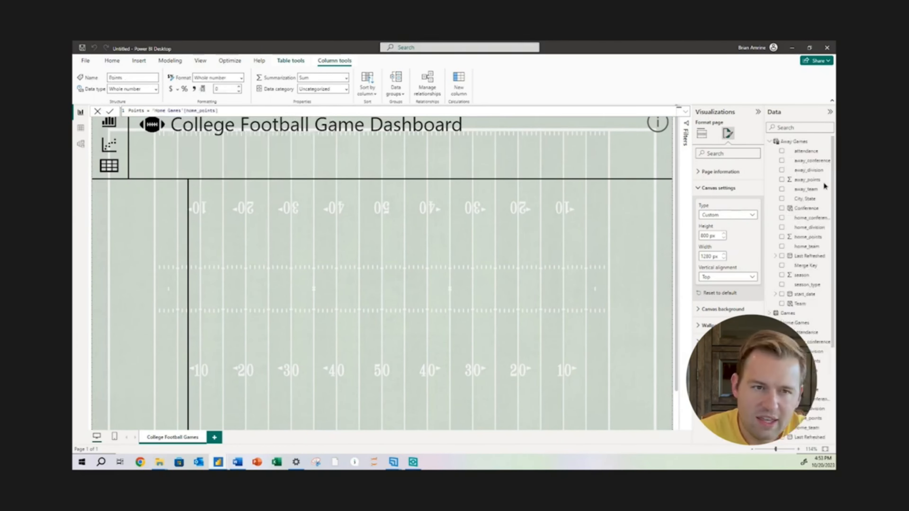
Add a calculated column to the Away Games table with the formula Points = 'Away Games'[away_points]
{"action": "left_click", "coordinate": [825, 144]}
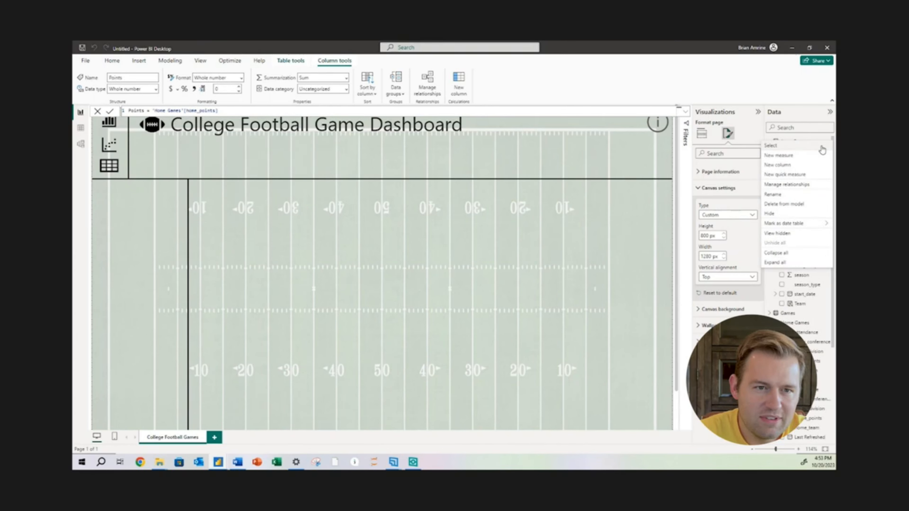
{"action": "left_click", "coordinate": [785, 168]}
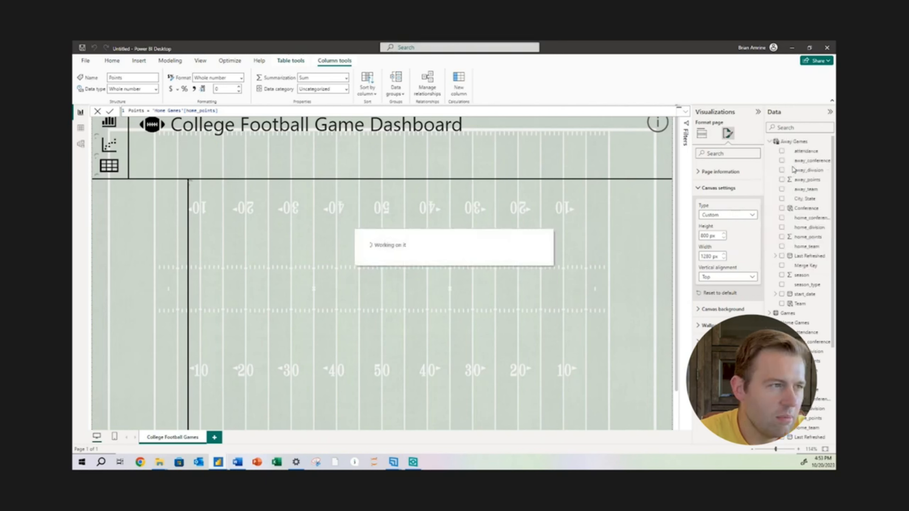
{"action": "type", "text": "Points"}
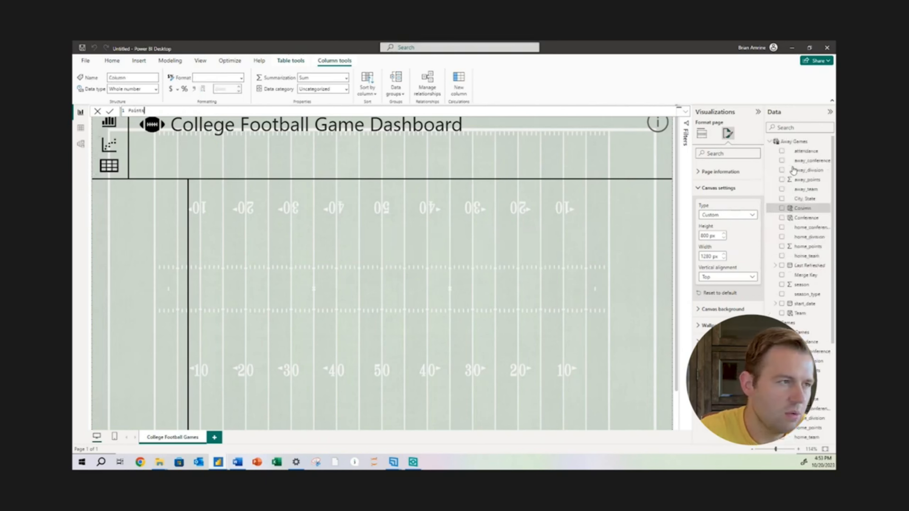
{"action": "type", "text": " = away"}
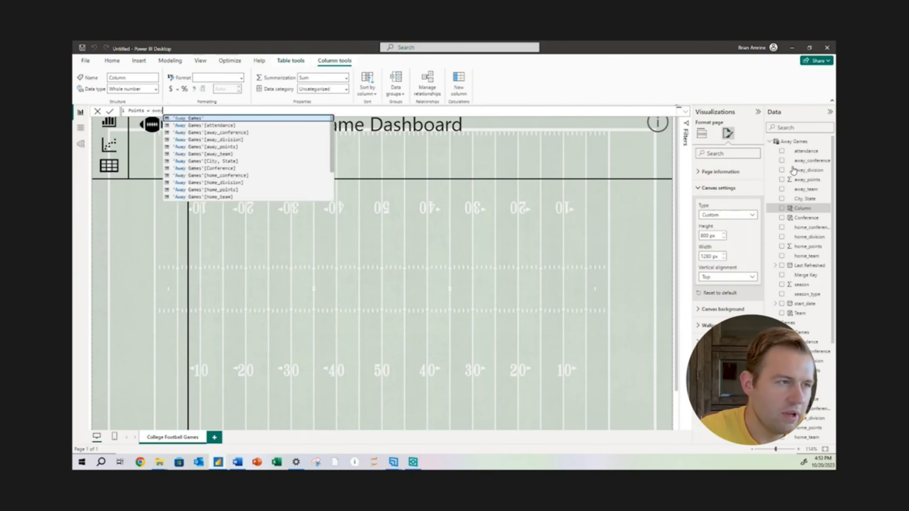
Add a calculated column to the Home Games table with the formula Opponent = 'Home Games'[away_team]
{"action": "scroll", "coordinate": [816, 297], "scroll_direction": "down", "scroll_amount": 3}
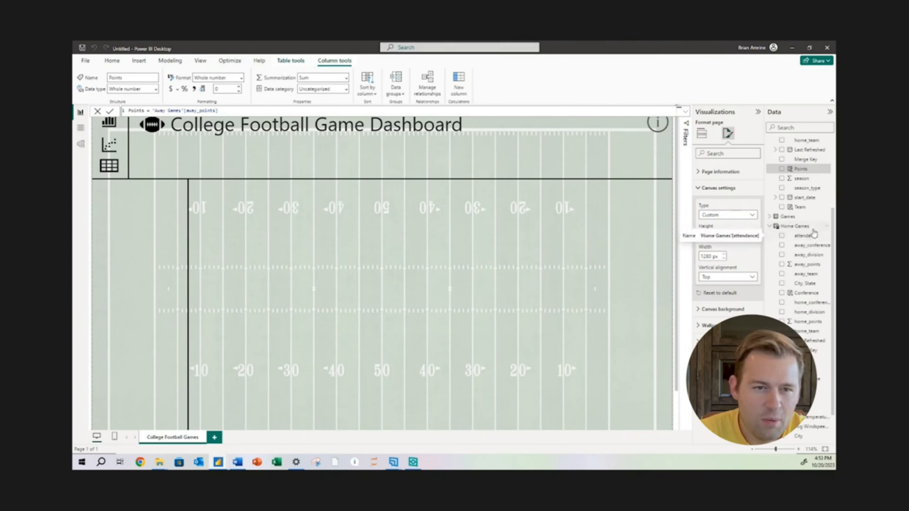
{"action": "left_click", "coordinate": [812, 240]}
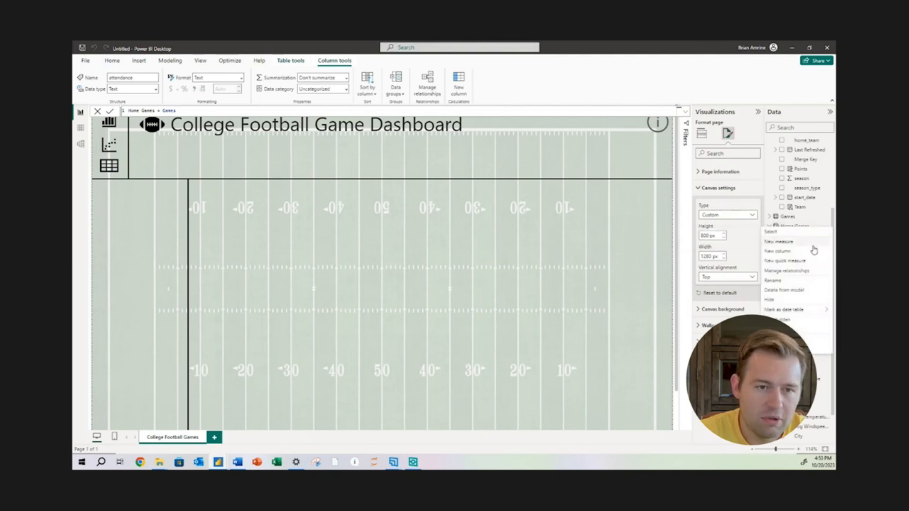
{"action": "type", "text": "Opponent = "}
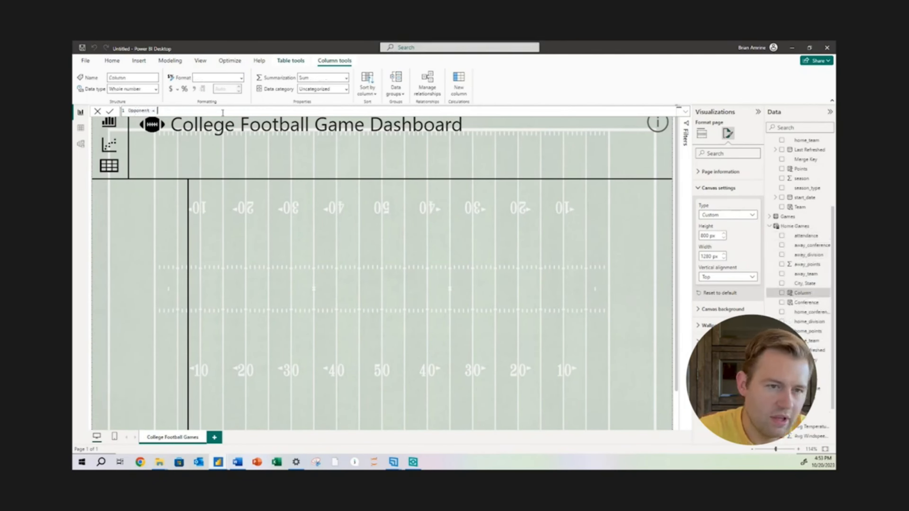
{"action": "type", "text": "away_team]"}
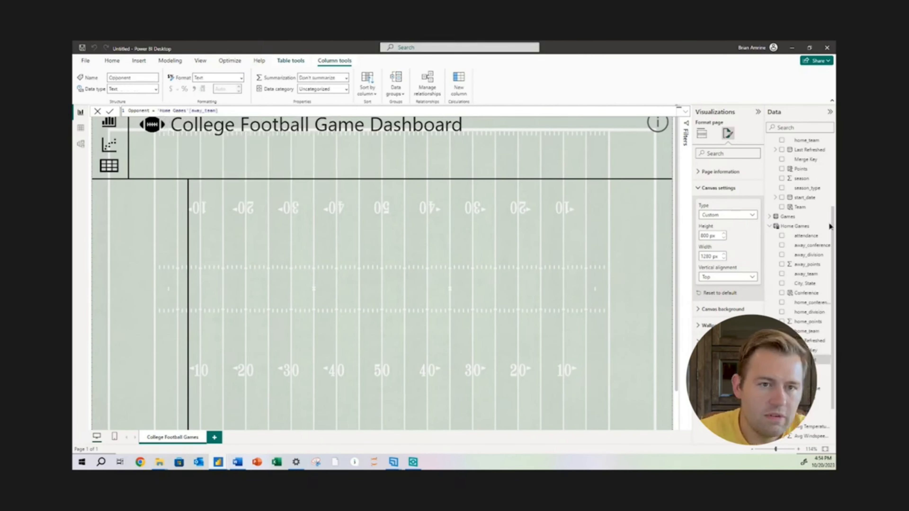
Add a calculated column to the Away Games table with the formula Opponent = 'Away Games'[home_team]
{"action": "left_click_drag", "start_coordinate": [830, 222], "coordinate": [827, 139]}
{"action": "left_click", "coordinate": [802, 142]}
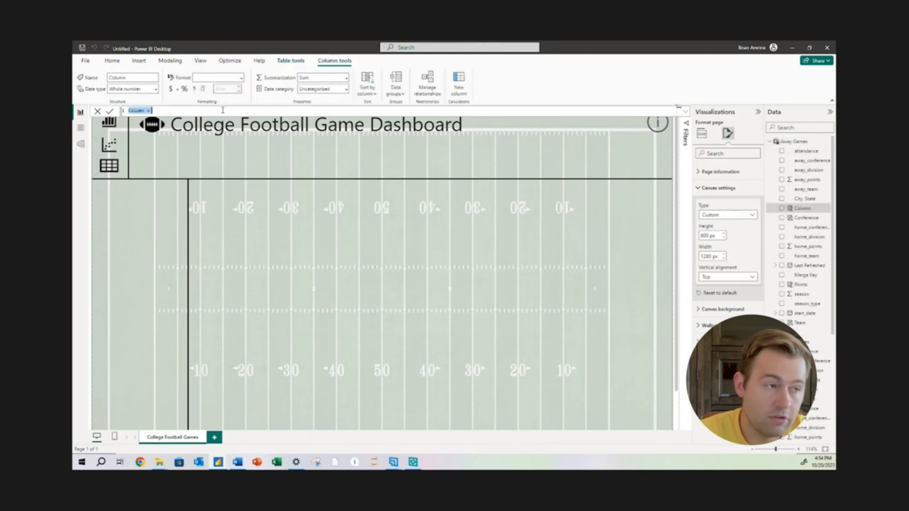
{"action": "type", "text": "Opponent = home"}
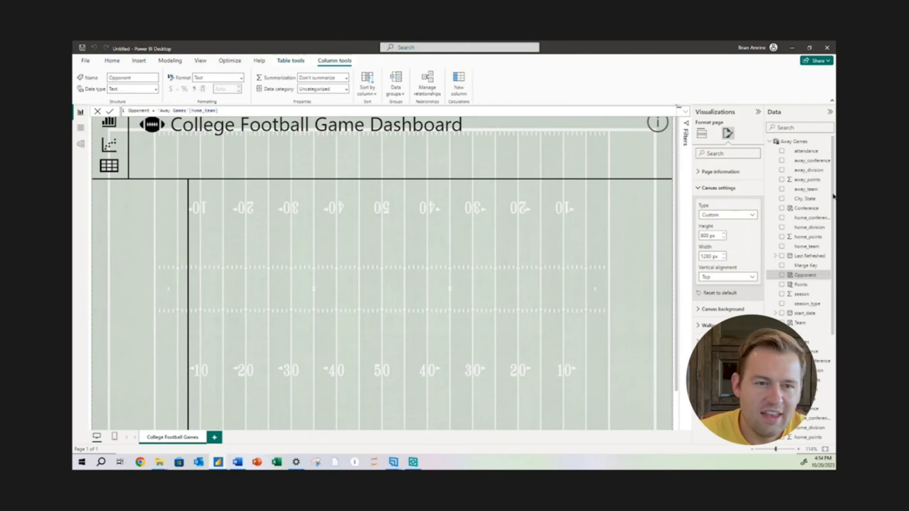
Add a calculated column named Opponent Conference to the Home Games table, referencing its away_conference column
{"action": "left_click_drag", "start_coordinate": [832, 196], "coordinate": [833, 293]}
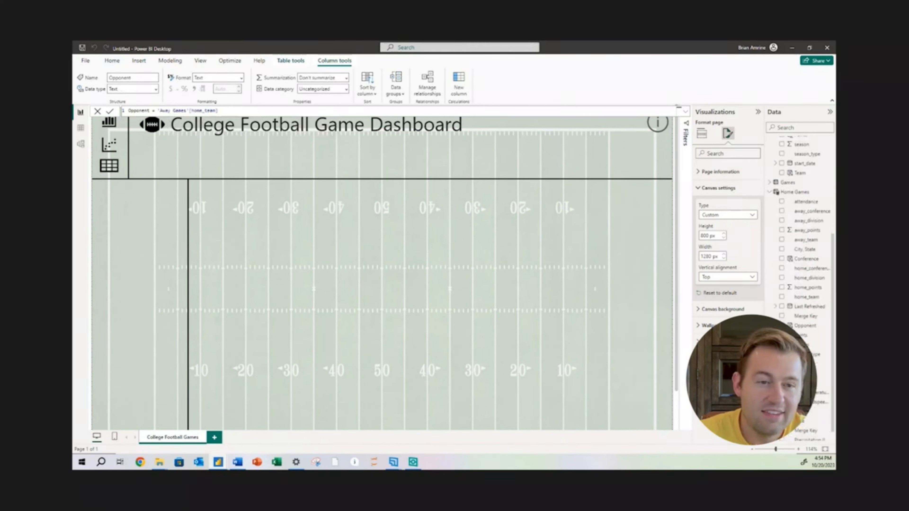
{"action": "left_click", "coordinate": [827, 192]}
{"action": "left_click", "coordinate": [802, 216]}
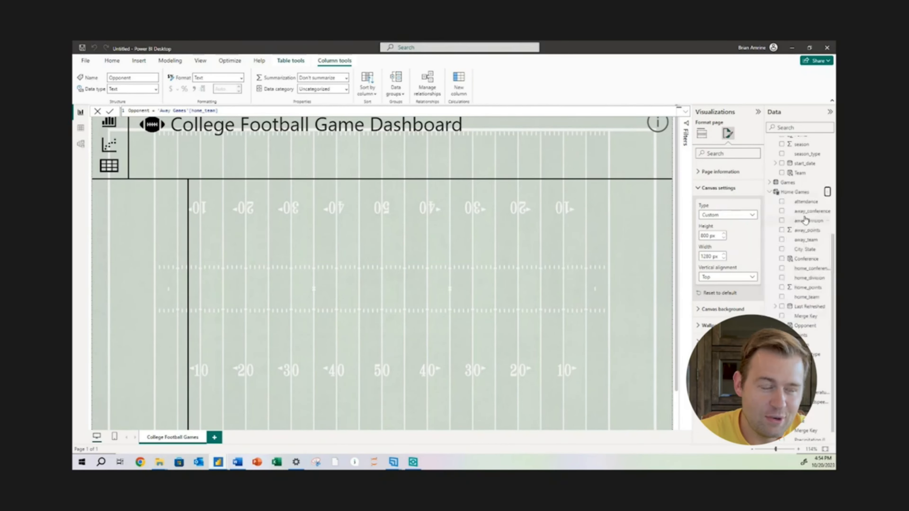
{"action": "type", "text": "Opponent Conf"}
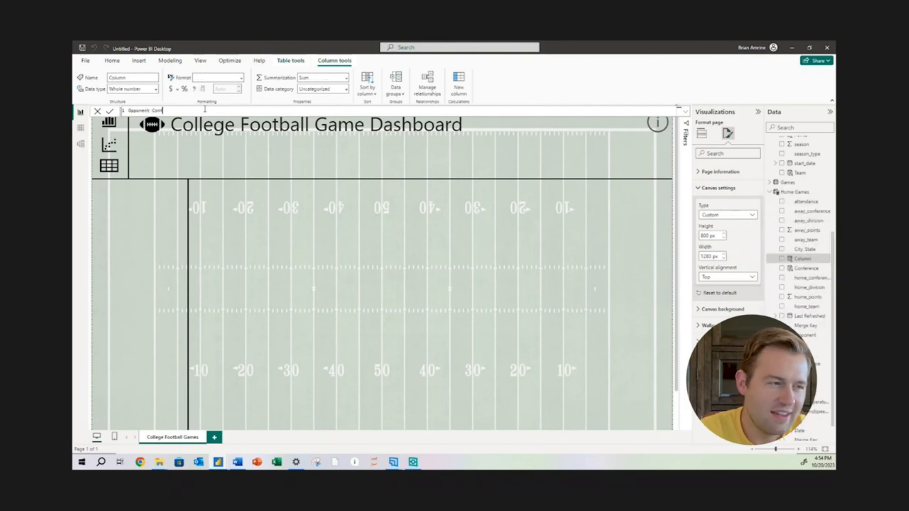
{"action": "type", "text": "erence ="}
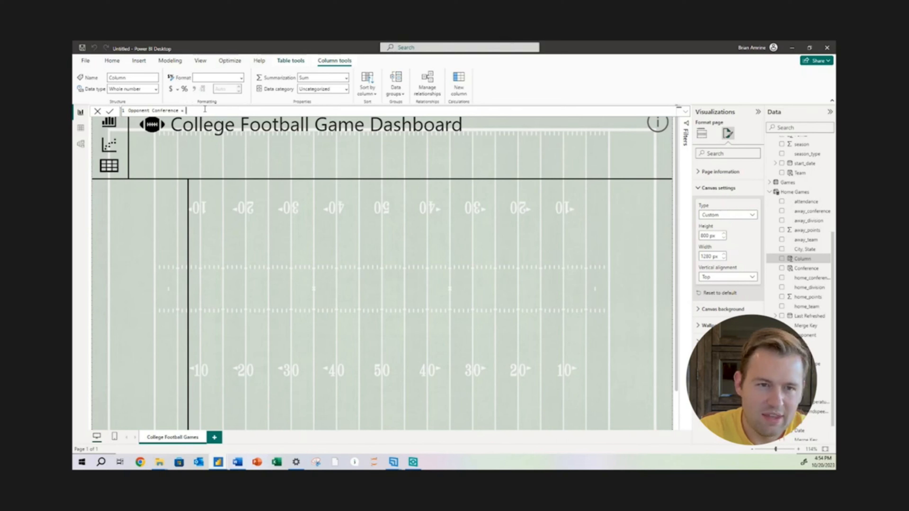
{"action": "type", "text": "away_team]"}
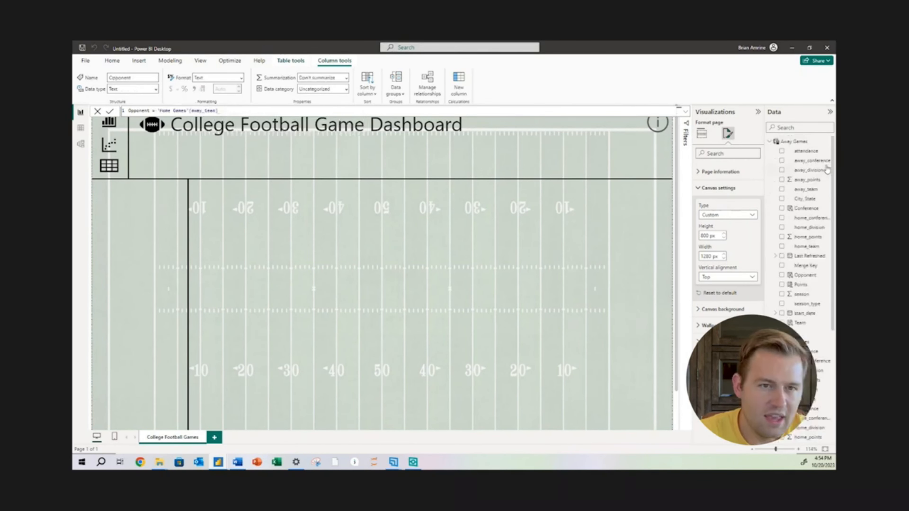
Add a calculated column to the Away Games table with the formula Opponent Conference = 'Away Games'[home_conference]
{"action": "left_click", "coordinate": [829, 144]}
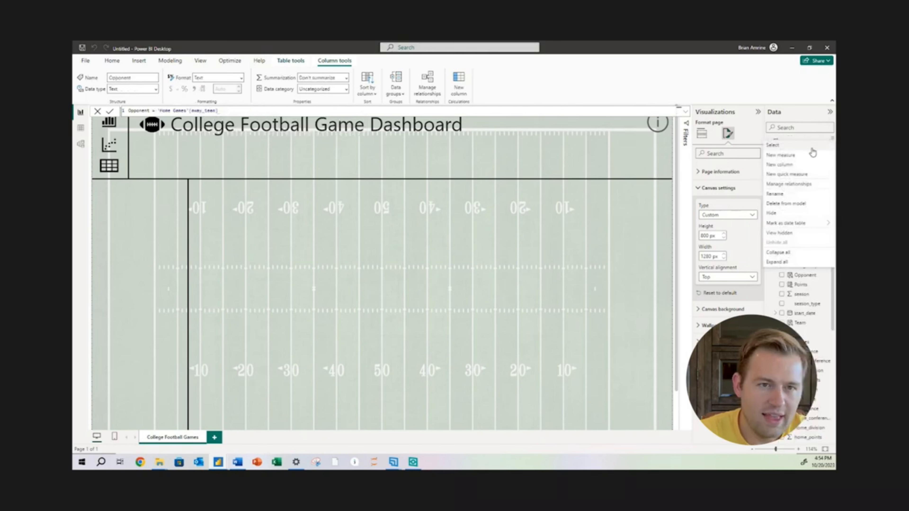
{"action": "key", "text": "Escape"}
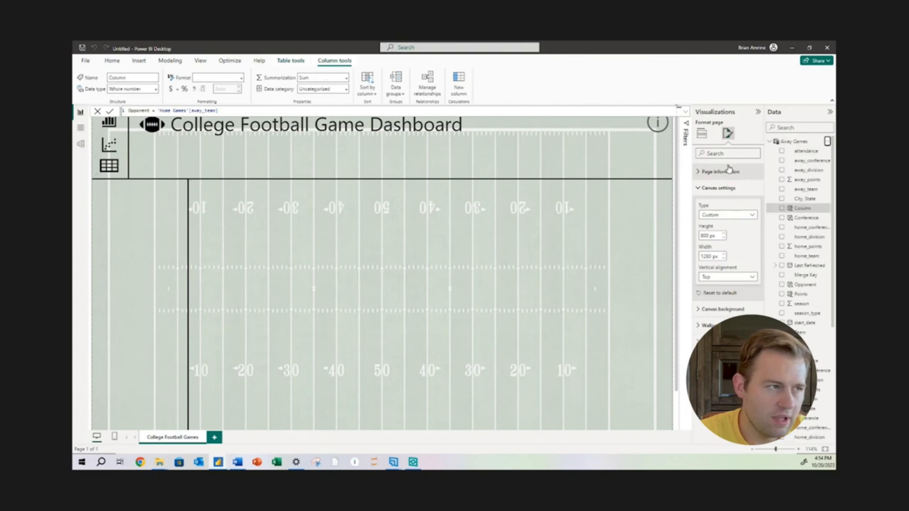
{"action": "type", "text": "Opponent Conferenc"}
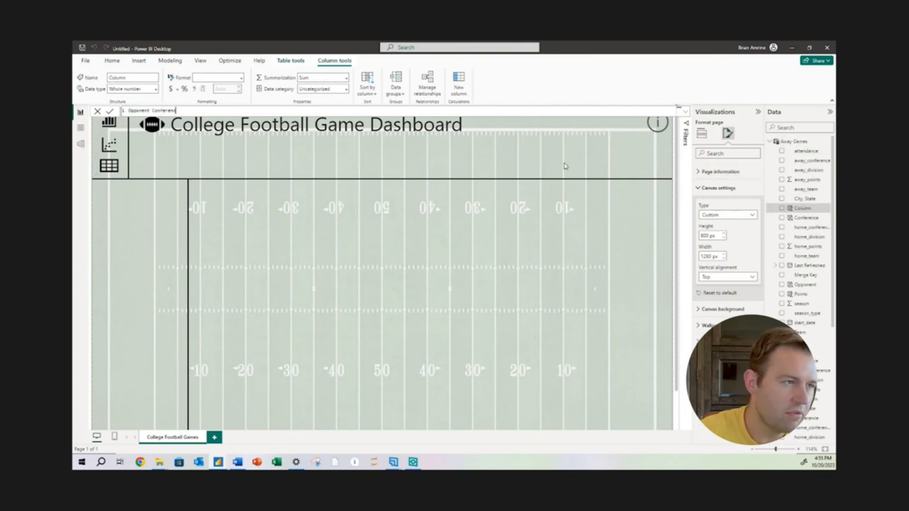
{"action": "type", "text": "e = home"}
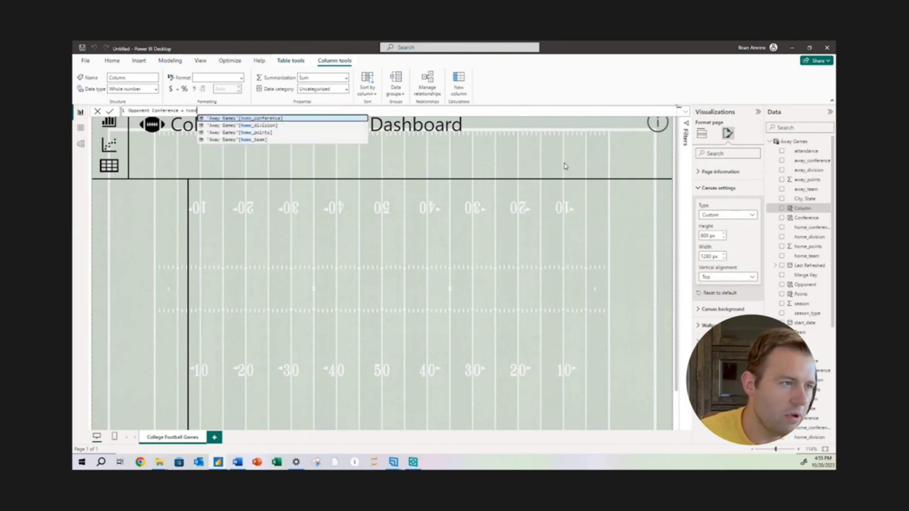
{"action": "left_click", "coordinate": [282, 119]}
{"action": "key", "text": "Return"}
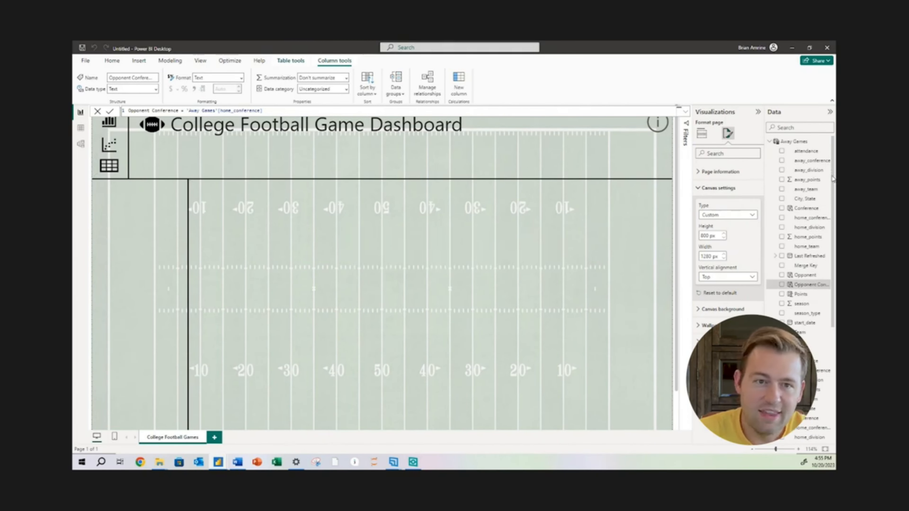
Add a calculated column to the Home Games table with the formula Opponent Points = 'Home Games'[away_points]
{"action": "scroll", "coordinate": [823, 211], "scroll_direction": "down", "scroll_amount": 5}
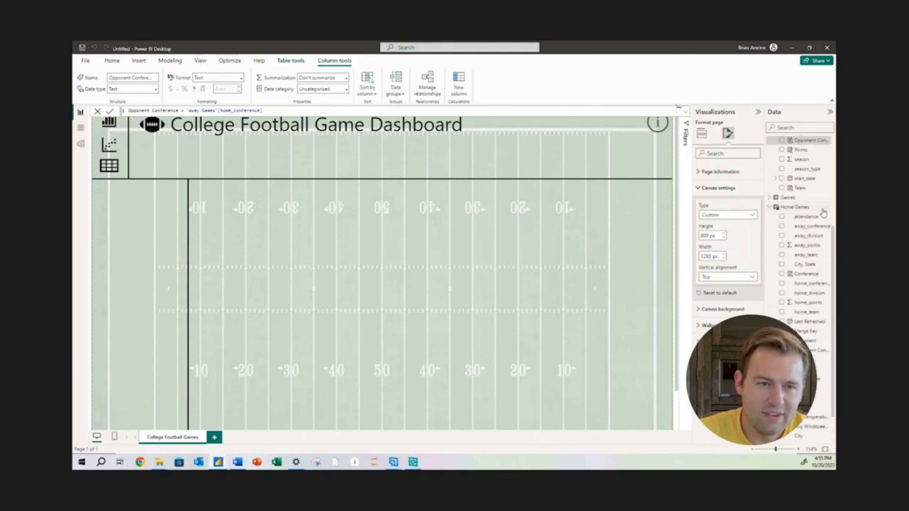
{"action": "right_click", "coordinate": [822, 208]}
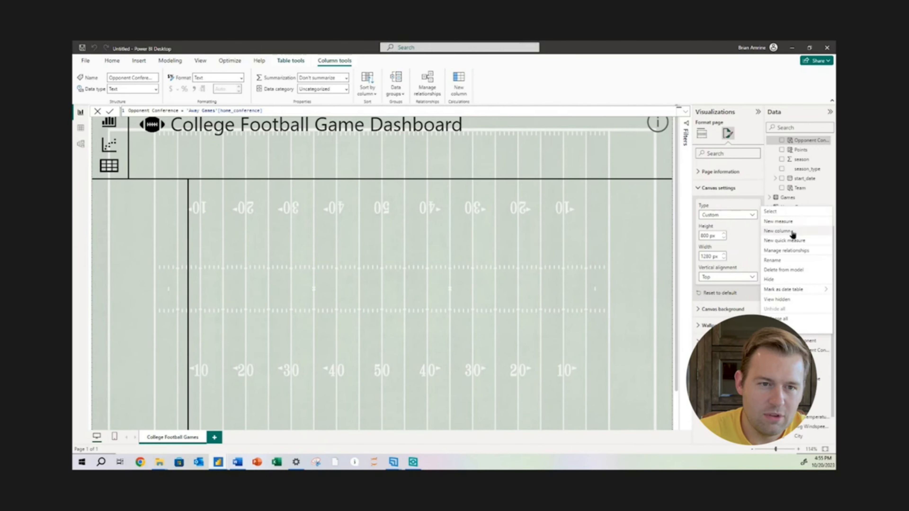
{"action": "left_click", "coordinate": [778, 231]}
{"action": "type", "text": "Opponent Points = away"}
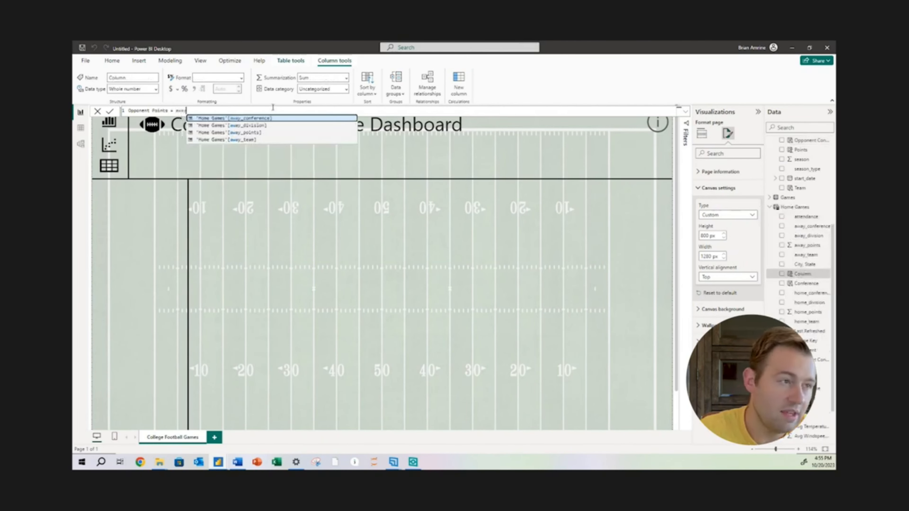
{"action": "left_click", "coordinate": [247, 133]}
{"action": "key", "text": "Return"}
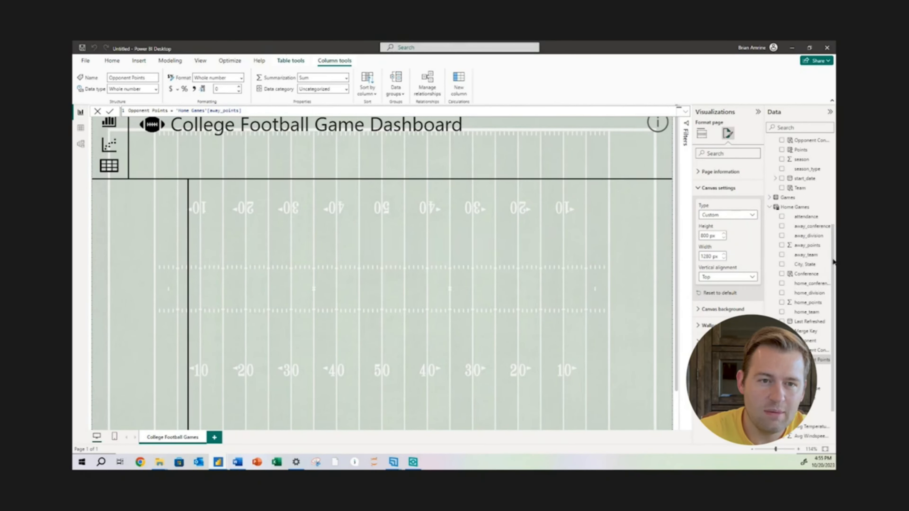
Add a calculated column to the Away Games table with the formula Opponent Points = 'Away Games'[home_points]
{"action": "left_click_drag", "start_coordinate": [833, 262], "coordinate": [833, 174]}
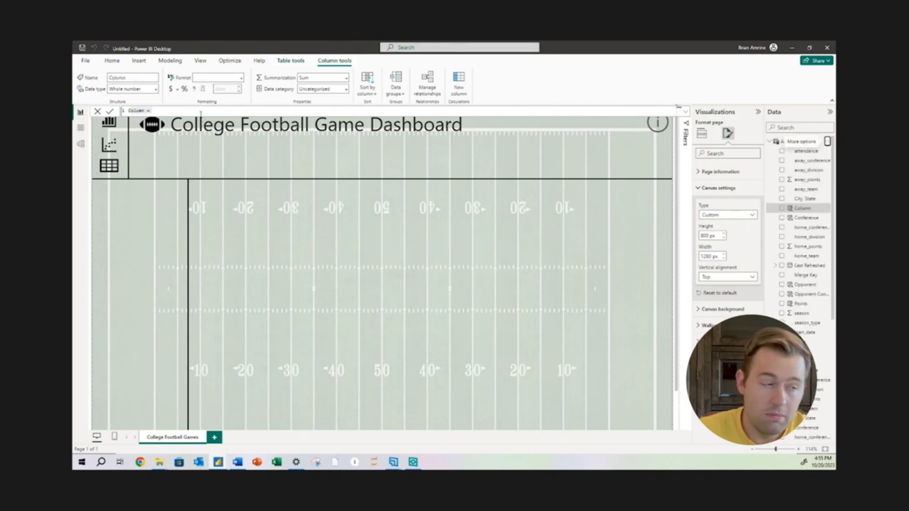
{"action": "key", "text": "Return"}
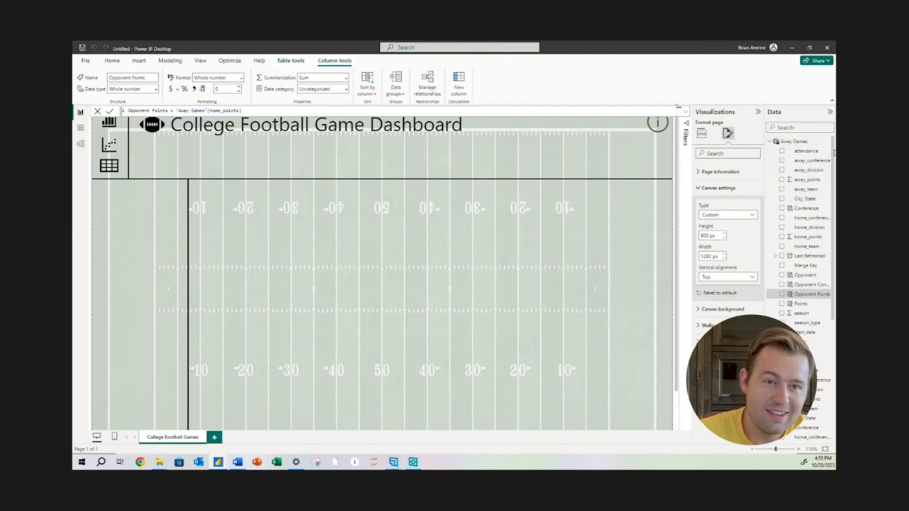
Create a calculated table with the formula Combined Games = union('Home Games','Away Games')
{"action": "scroll", "coordinate": [823, 179], "scroll_direction": "down", "scroll_amount": 5}
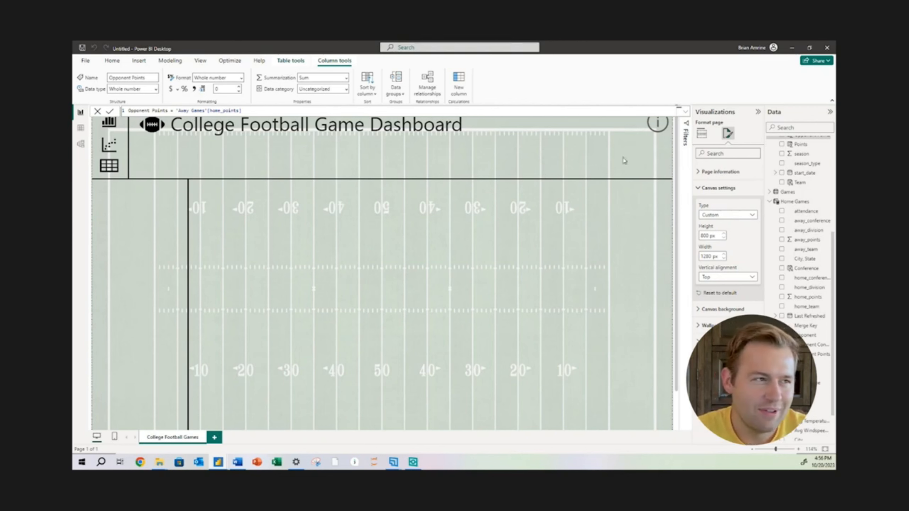
{"action": "left_click", "coordinate": [170, 61]}
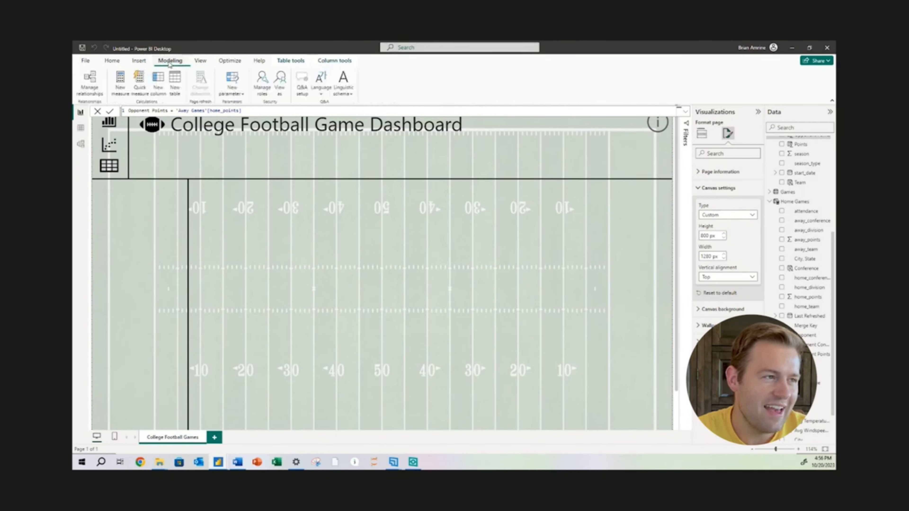
{"action": "left_click", "coordinate": [172, 94]}
{"action": "type", "text": "Combined Games = "}
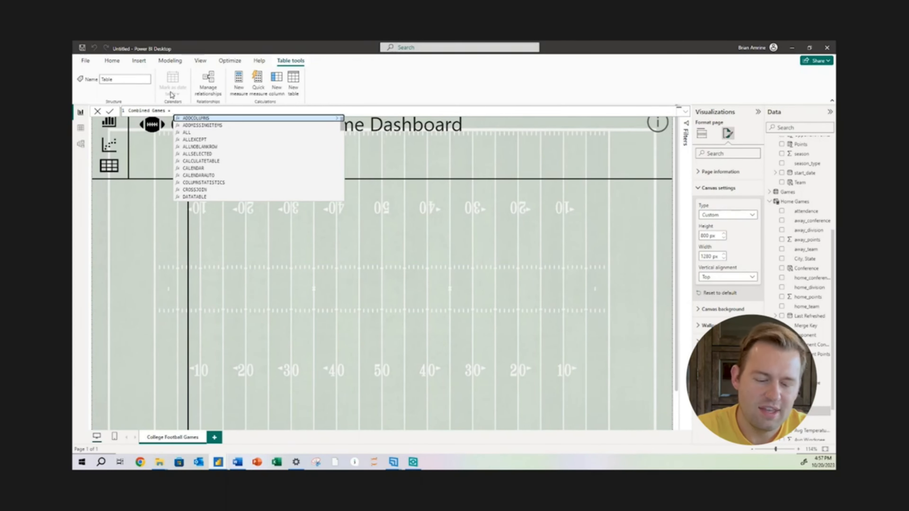
{"action": "type", "text": "union("}
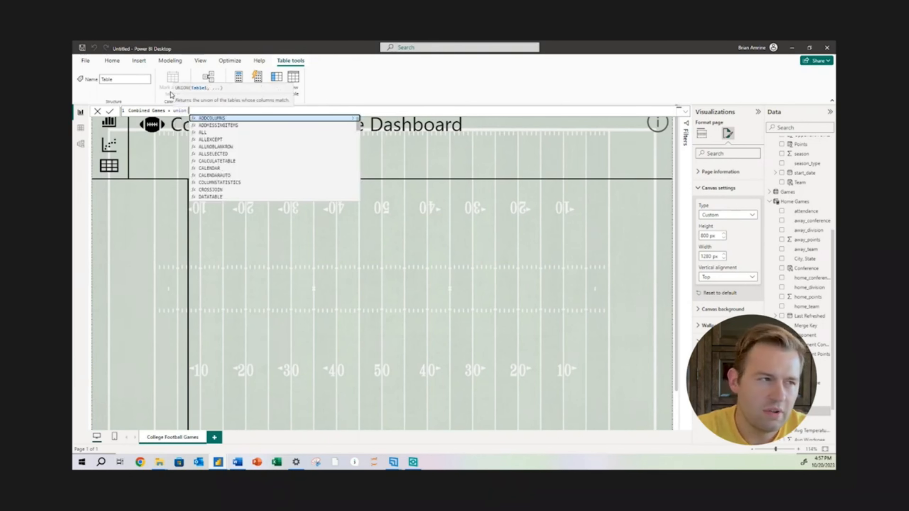
{"action": "type", "text": "("}
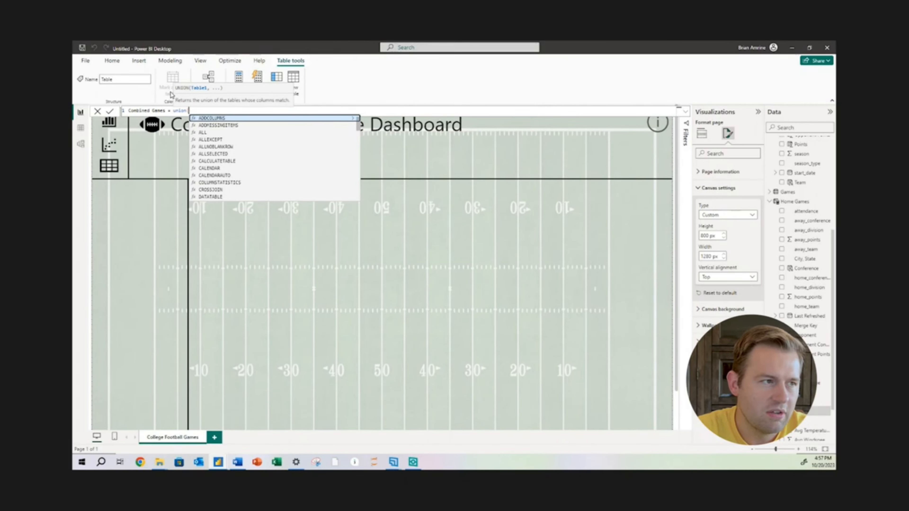
{"action": "type", "text": "home"}
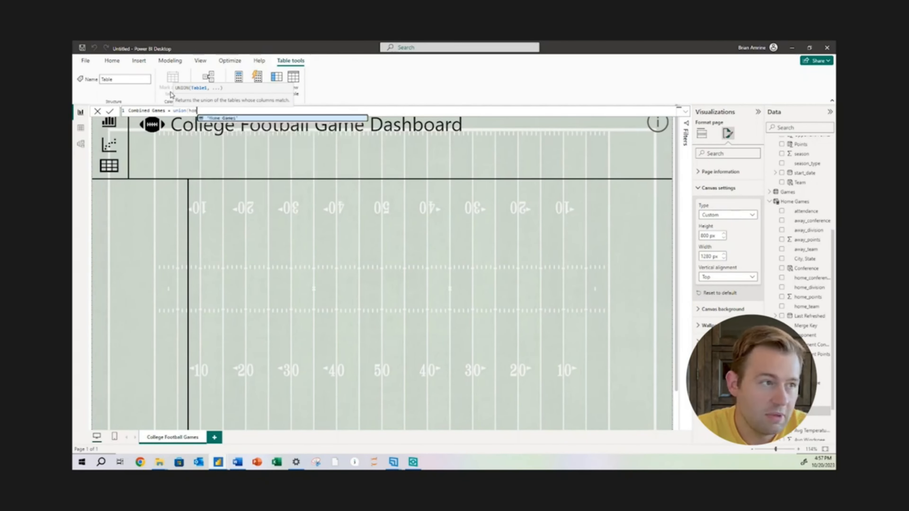
{"action": "left_click", "coordinate": [225, 118]}
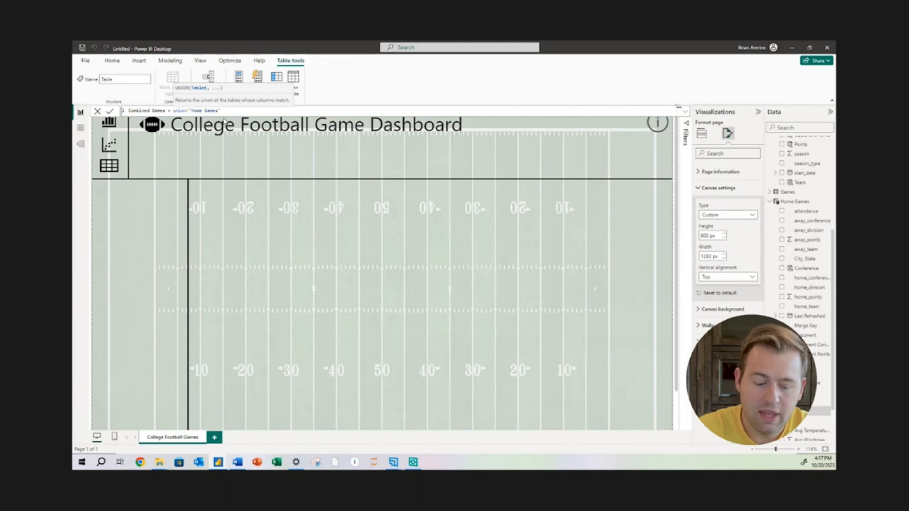
{"action": "type", "text": ",away"}
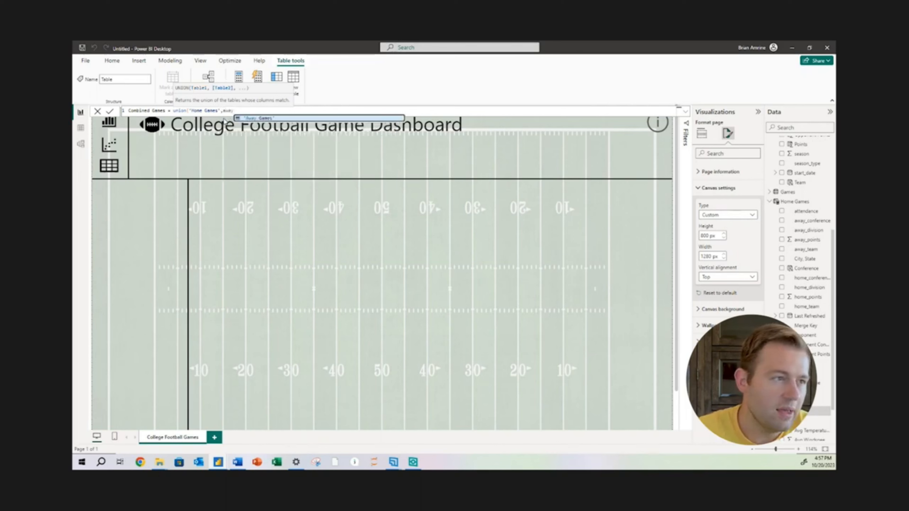
{"action": "left_click", "coordinate": [256, 119]}
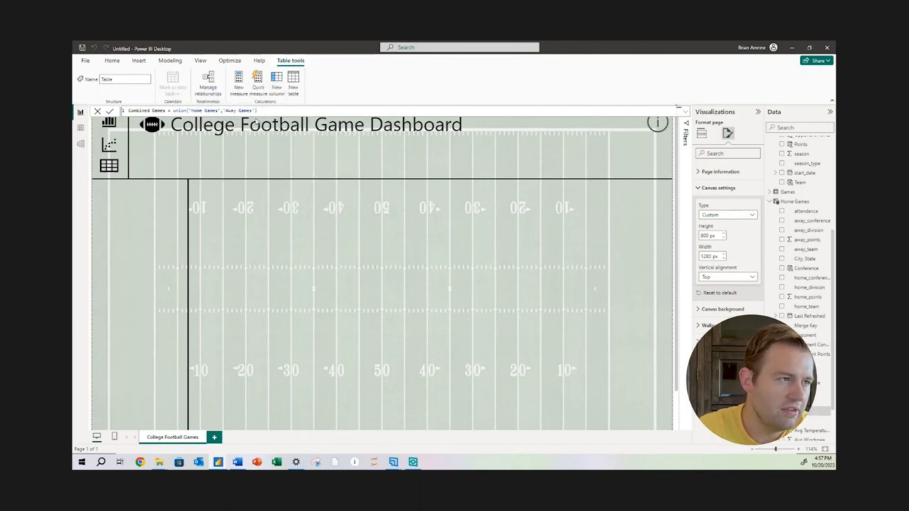
{"action": "key", "text": "Return"}
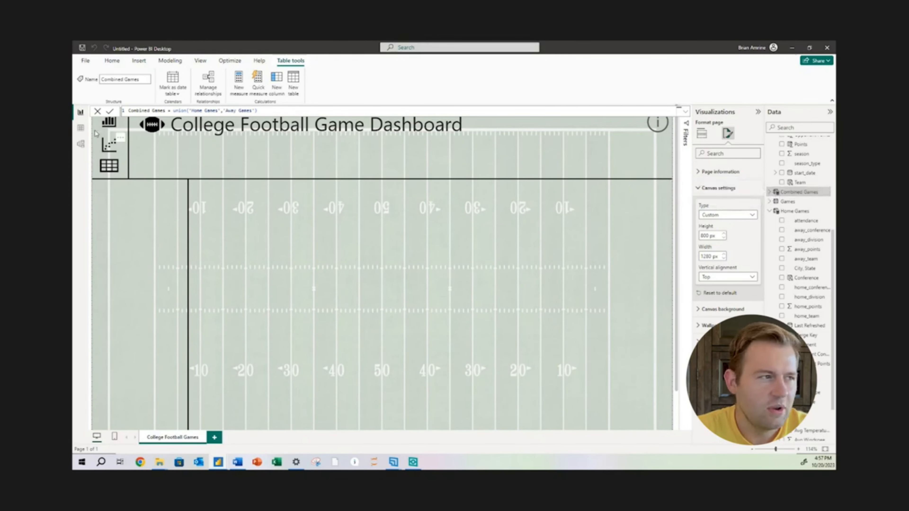
Compare the rows of the Combined Games table with those of the original Games table in the table view
{"action": "left_click", "coordinate": [80, 129]}
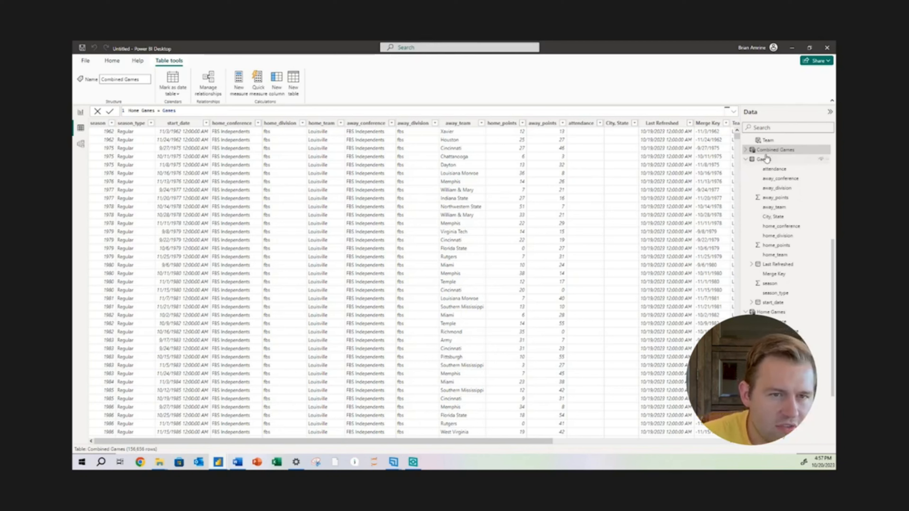
{"action": "left_click", "coordinate": [775, 150]}
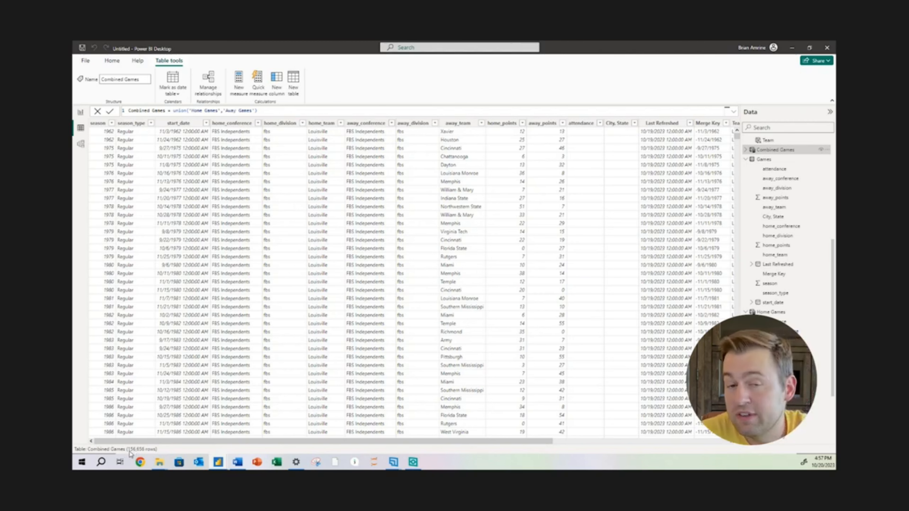
{"action": "left_click", "coordinate": [763, 160]}
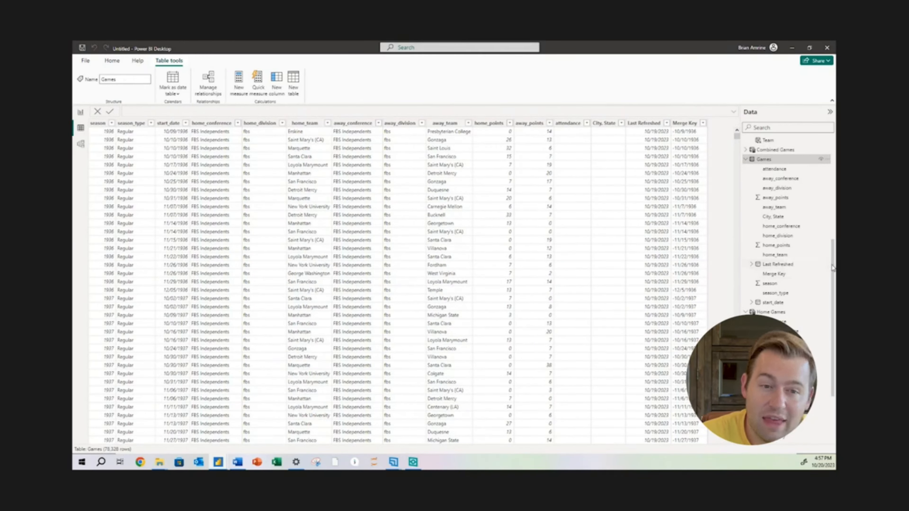
Compare the row counts of the Away Games, Home Games and Combined Games tables in the table view
{"action": "scroll", "coordinate": [832, 268], "scroll_direction": "up", "scroll_amount": 5}
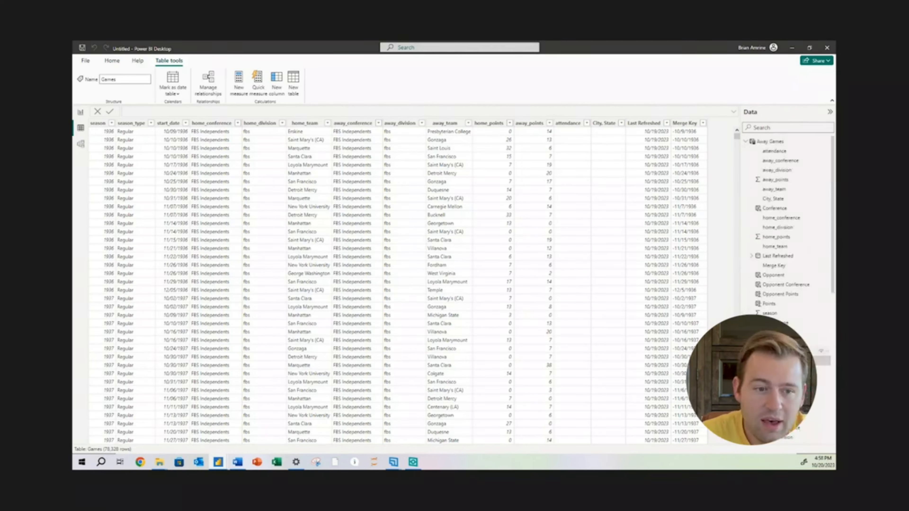
{"action": "left_click", "coordinate": [774, 142]}
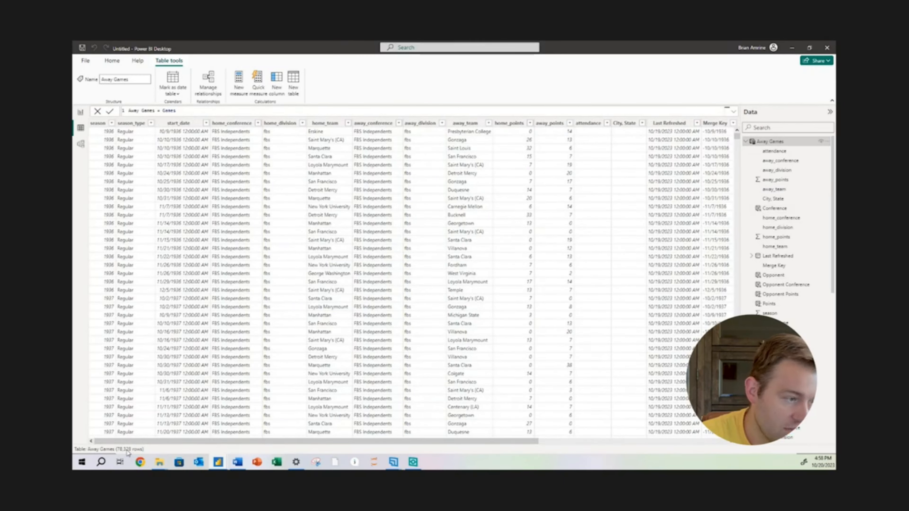
{"action": "left_click", "coordinate": [745, 142]}
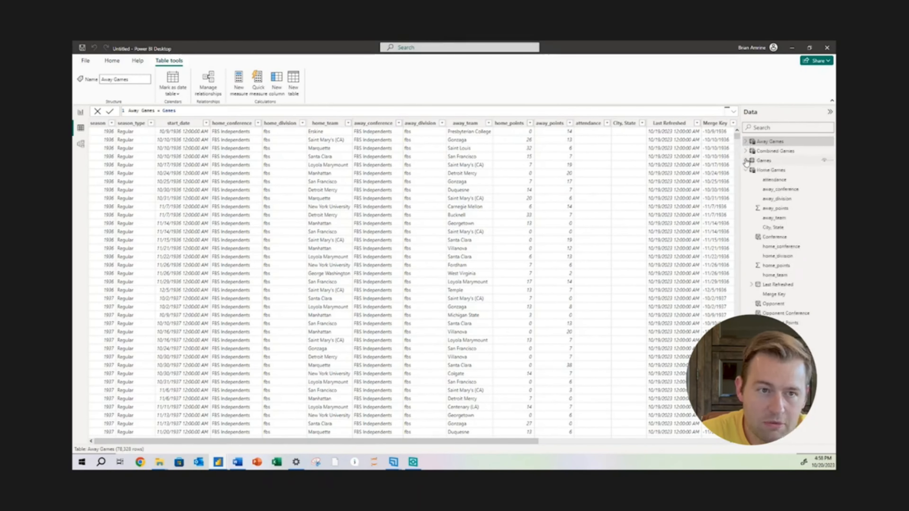
{"action": "left_click", "coordinate": [769, 170]}
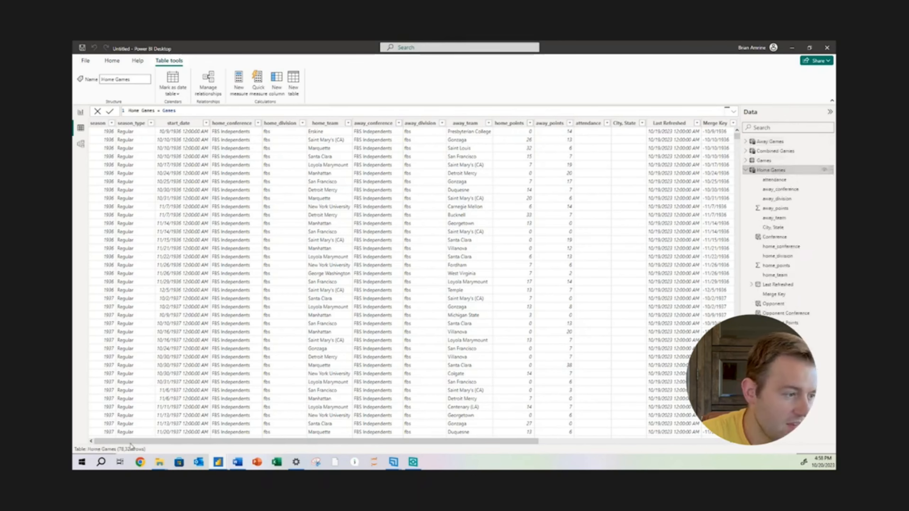
{"action": "left_click", "coordinate": [778, 152]}
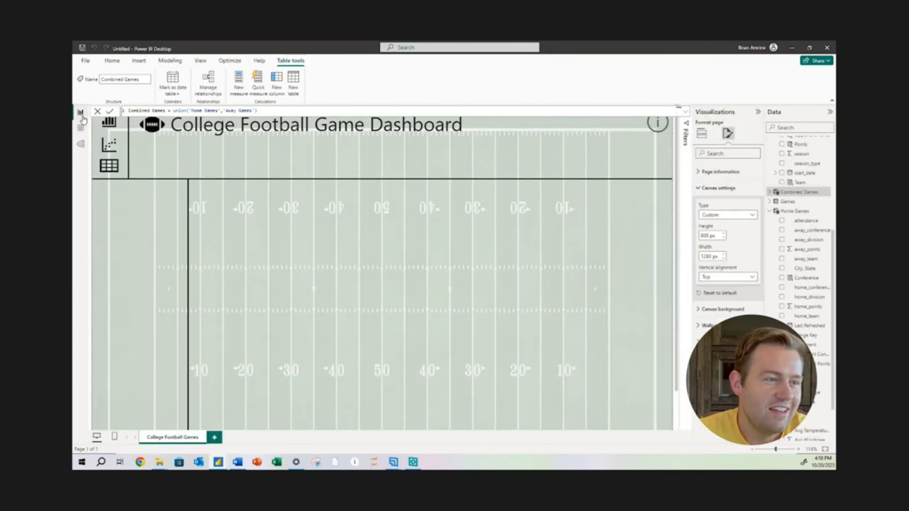
Return to the report view, collapse the Home Games field list and review the fields of the Away Games table
{"action": "left_click", "coordinate": [81, 112]}
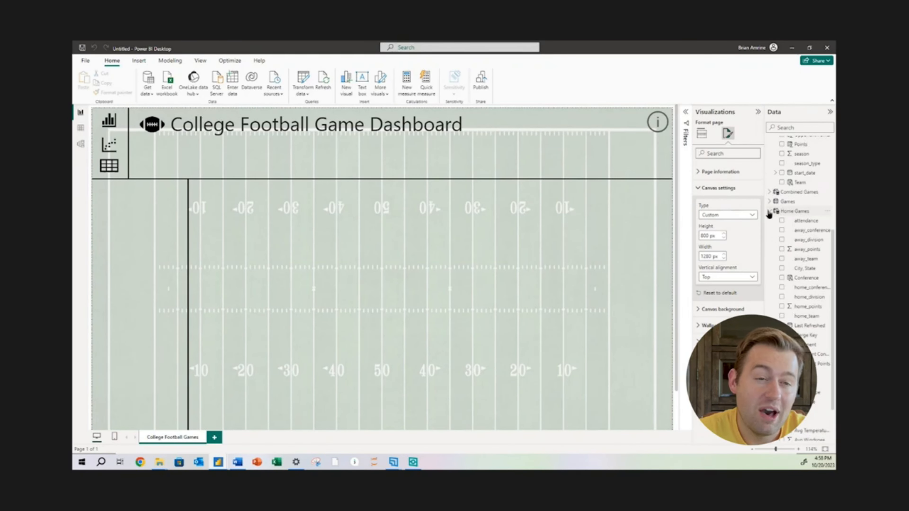
{"action": "scroll", "coordinate": [769, 214], "scroll_direction": "down", "scroll_amount": 3}
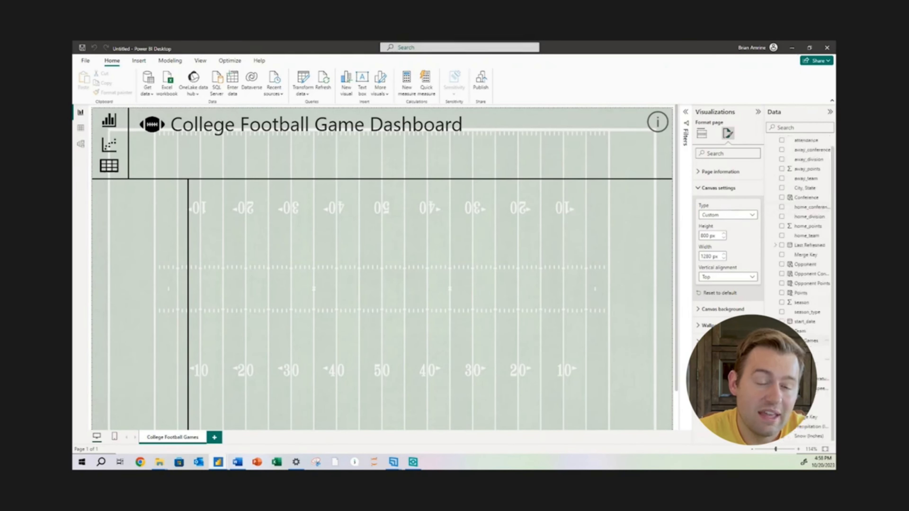
{"action": "scroll", "coordinate": [834, 206], "scroll_direction": "up", "scroll_amount": 1}
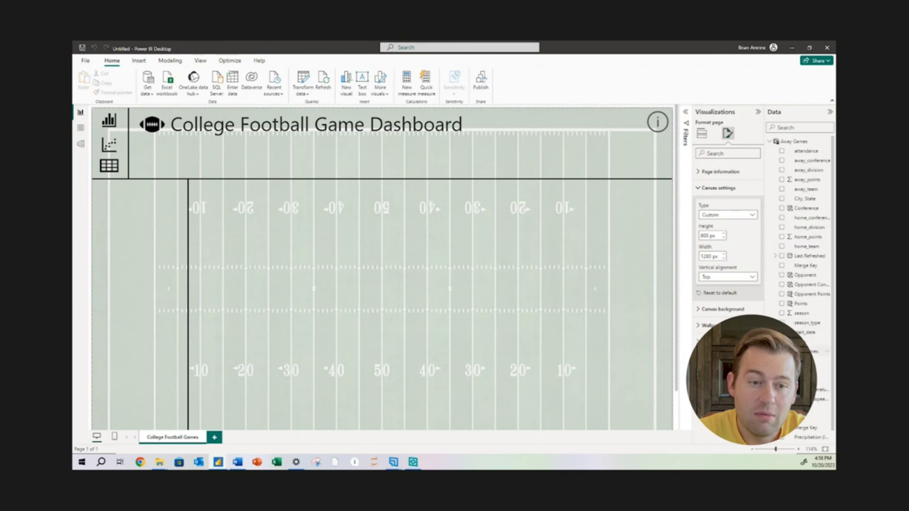